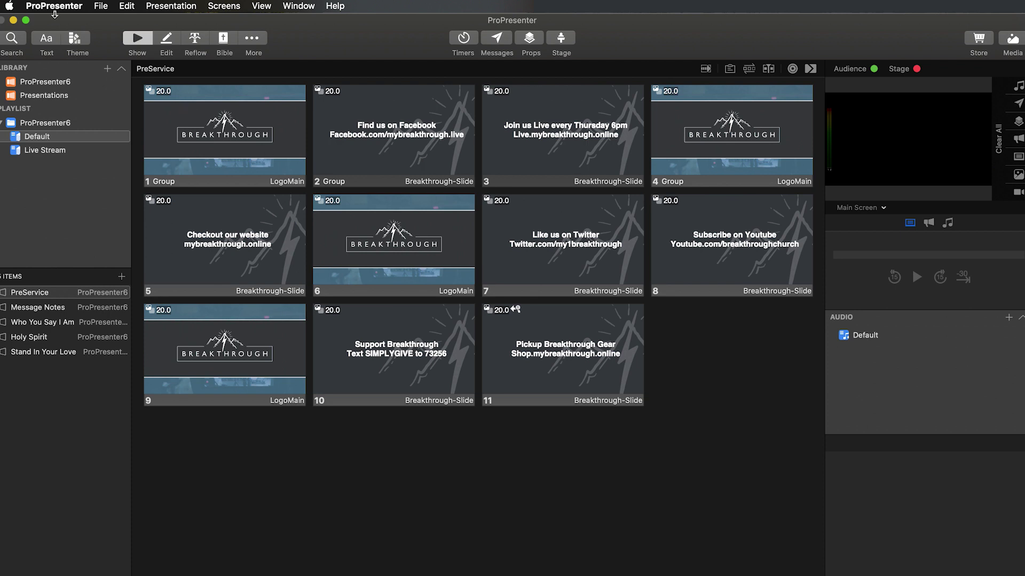
# Check for a ProPresenter software update and dismiss the up-to-date notice.
pyautogui.click(54, 6)
pyautogui.click(65, 68)
pyautogui.press('Return')
# In Screen Configuration, add a new NDI audience screen at 1080p 29.97.
pyautogui.click(232, 7)
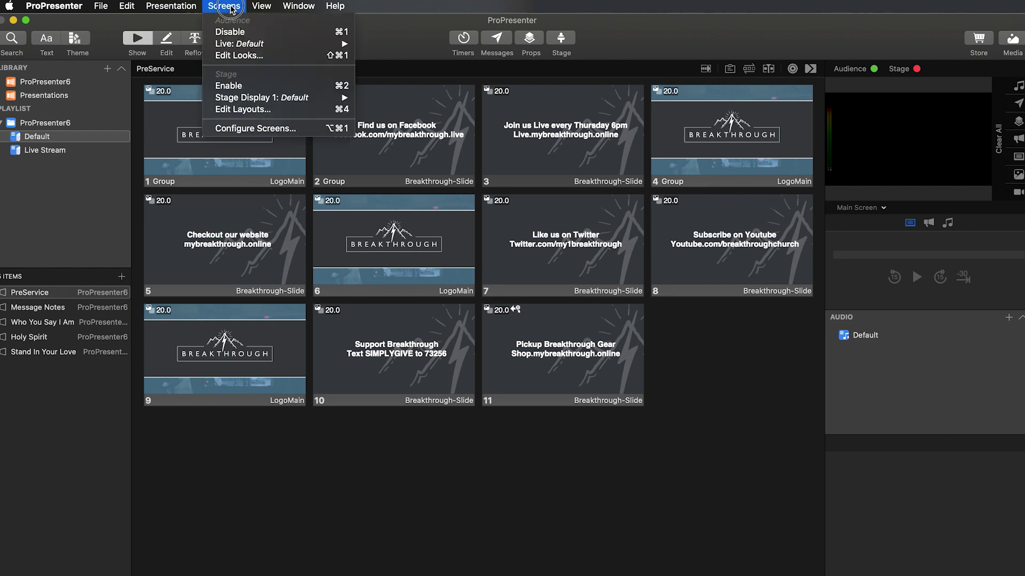
pyautogui.click(237, 132)
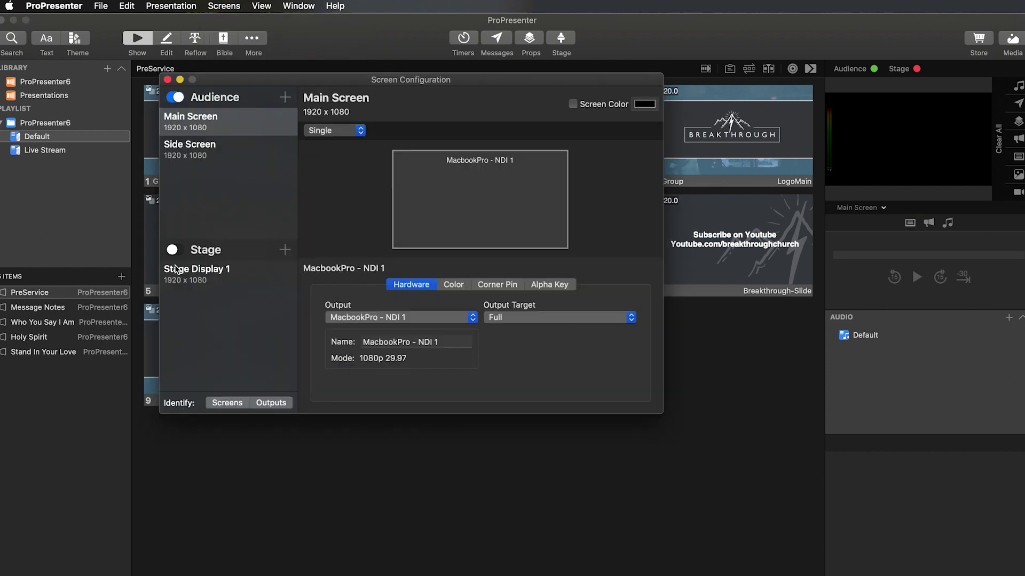
pyautogui.click(286, 98)
pyautogui.click(285, 98)
pyautogui.click(286, 98)
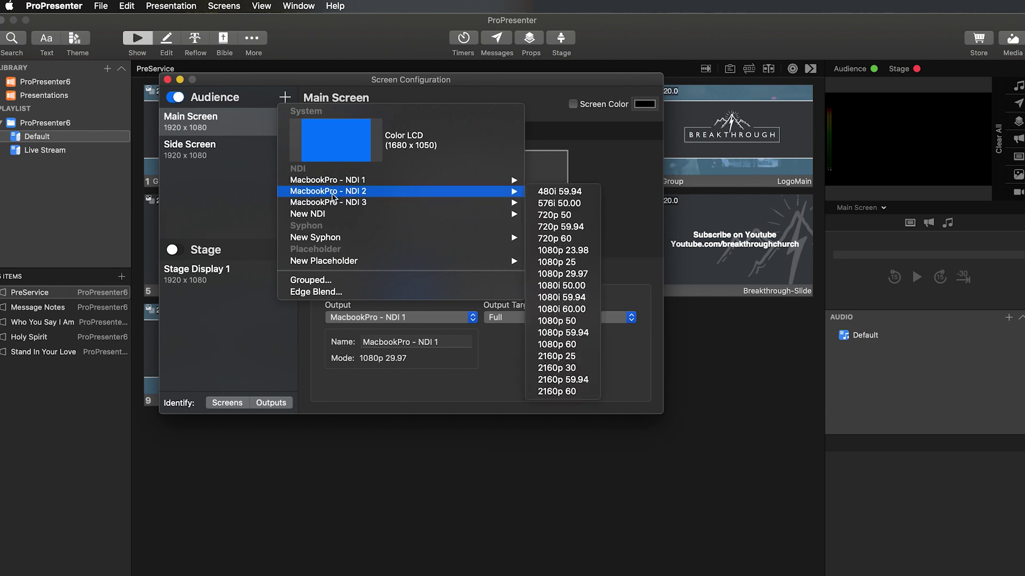
pyautogui.moveTo(336, 181)
pyautogui.moveTo(329, 217)
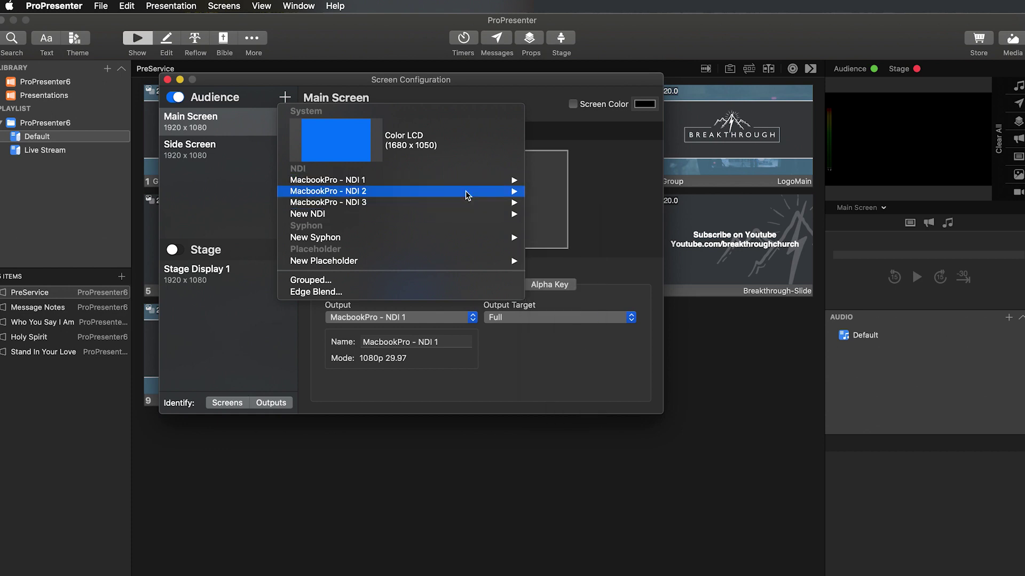
pyautogui.moveTo(496, 203)
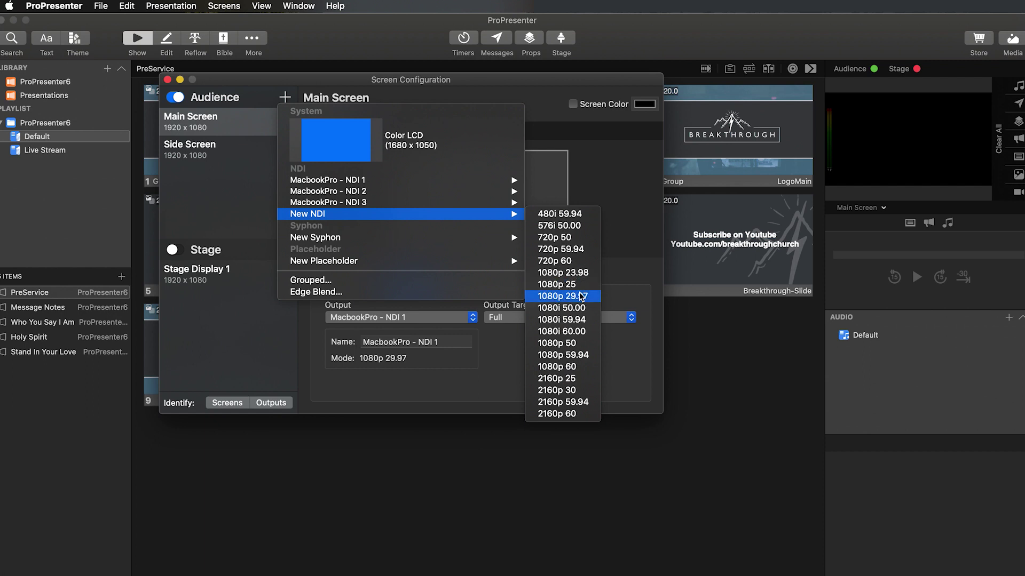
pyautogui.click(581, 297)
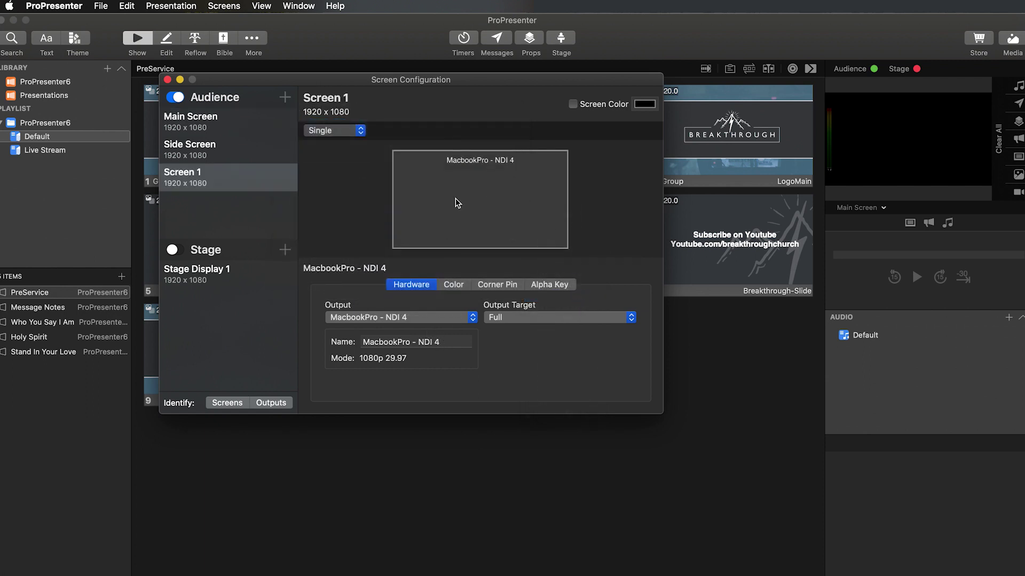
# Rename the new audience screen to Wirecast.
pyautogui.doubleClick(341, 96)
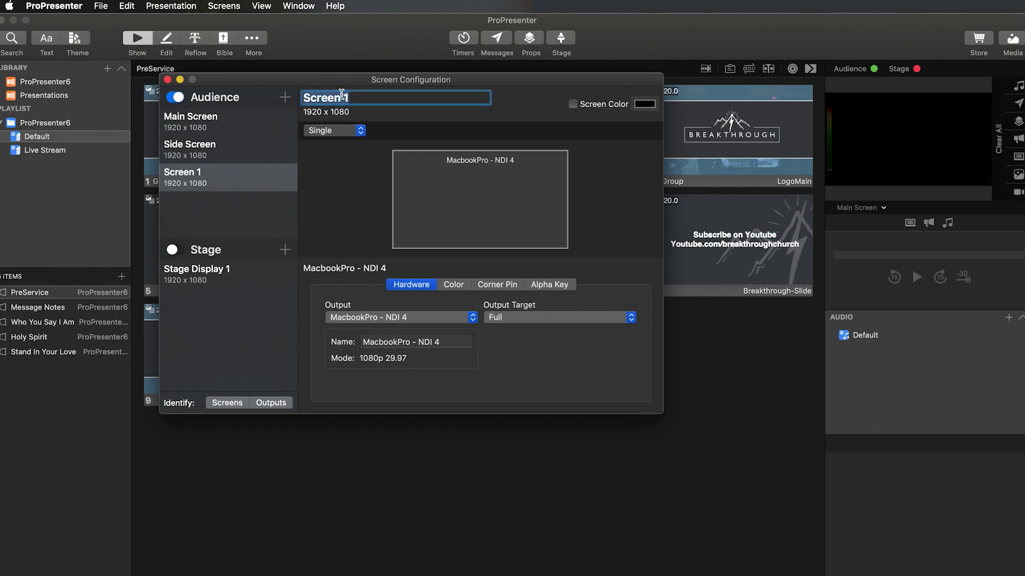
pyautogui.write('Wir')
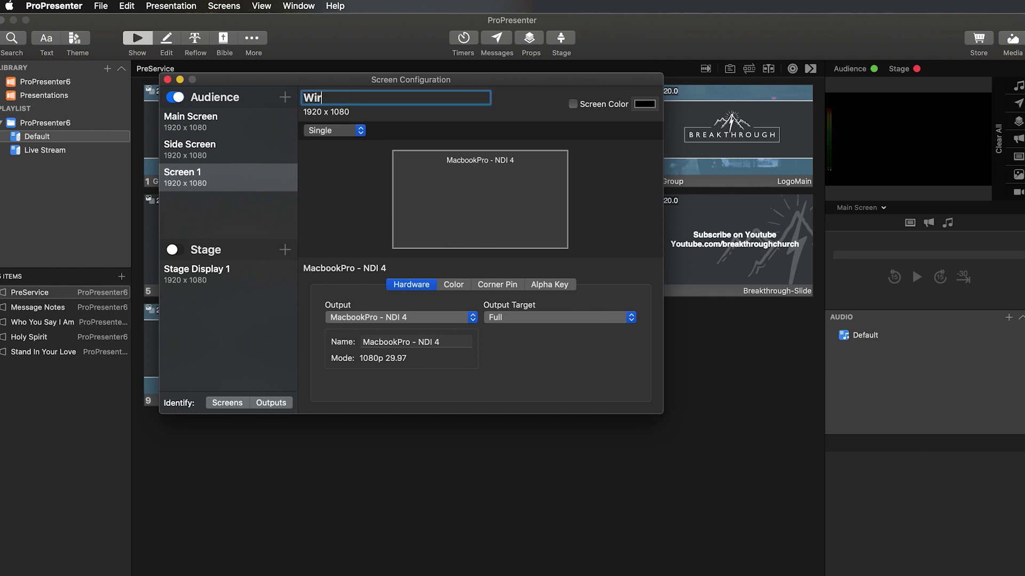
pyautogui.write('ecast')
pyautogui.press('Return')
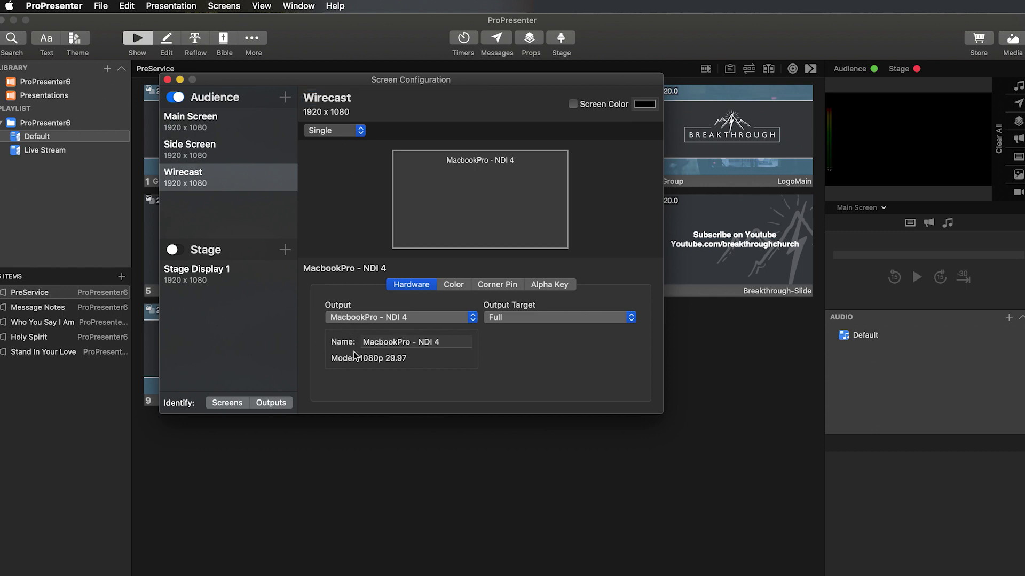
# Name the NDI output ProPresenter Wirecast and keep the output target at Full.
pyautogui.click(455, 342)
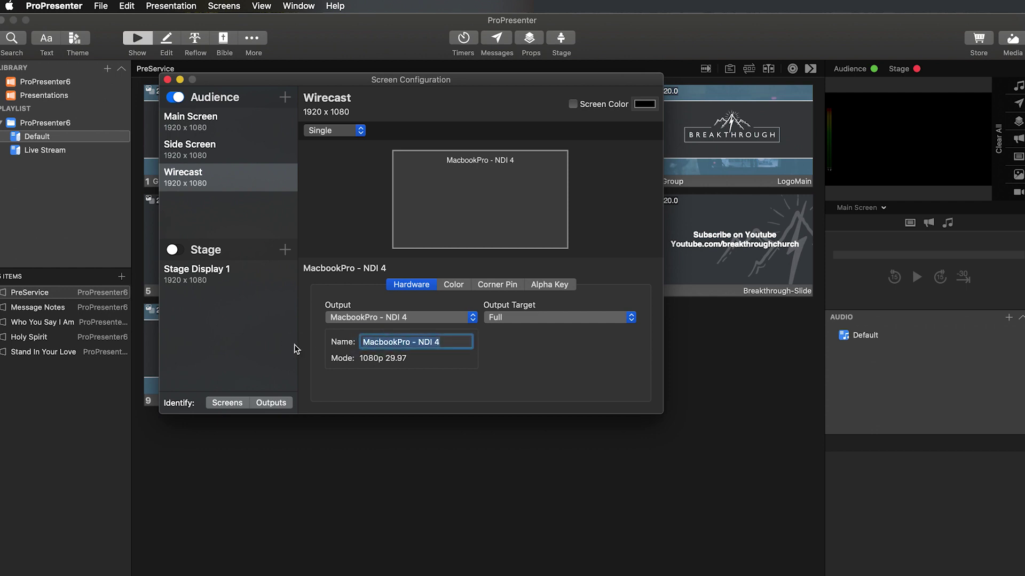
pyautogui.write('ProPresenter Wirecast')
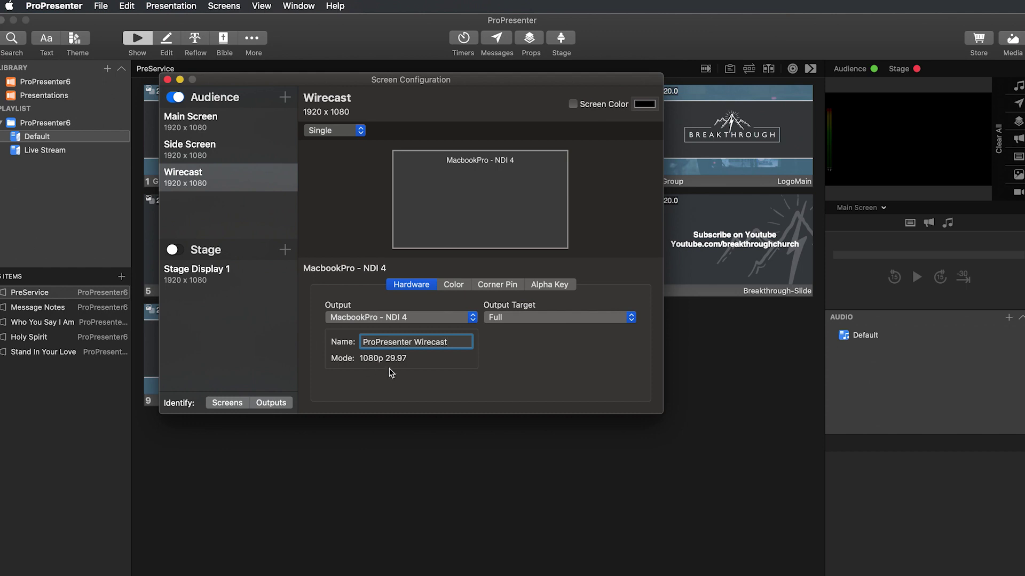
pyautogui.press('Return')
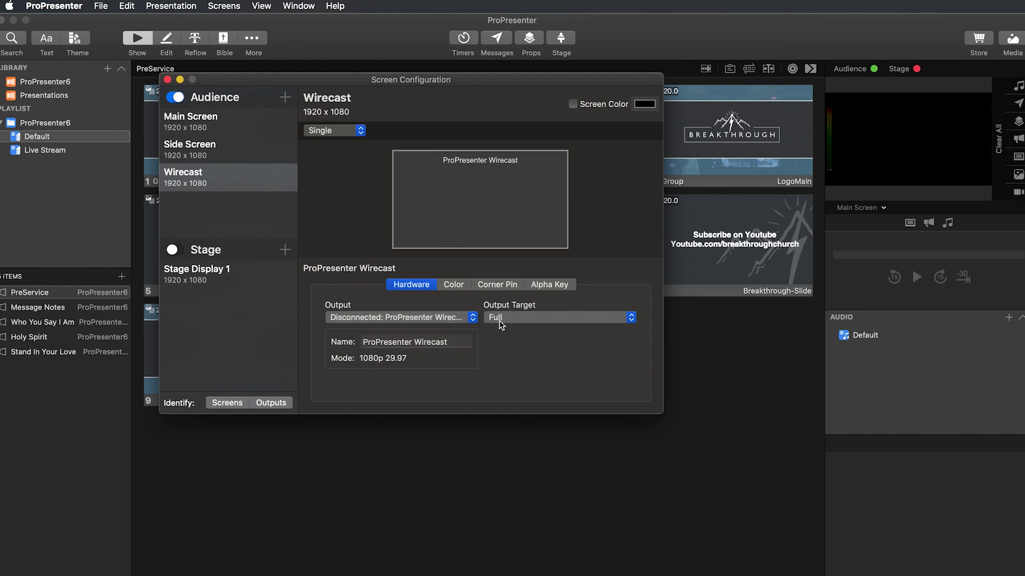
pyautogui.click(455, 319)
pyautogui.moveTo(453, 320)
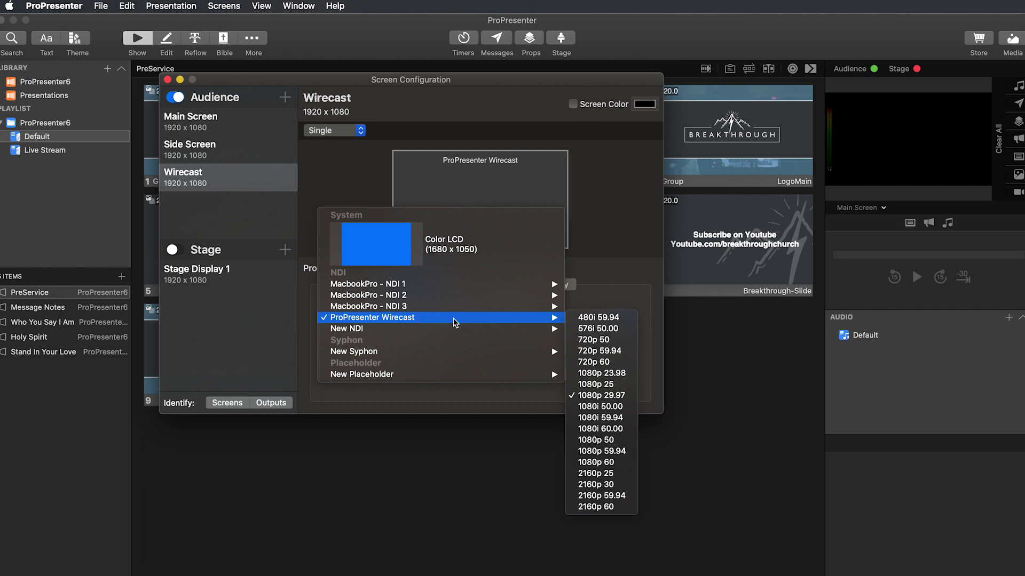
pyautogui.click(611, 259)
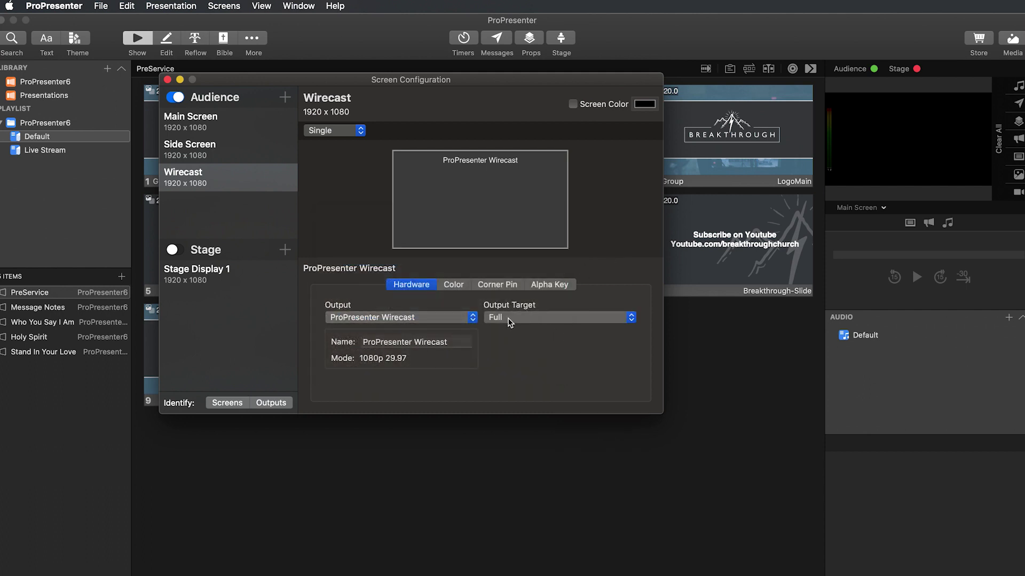
pyautogui.click(530, 323)
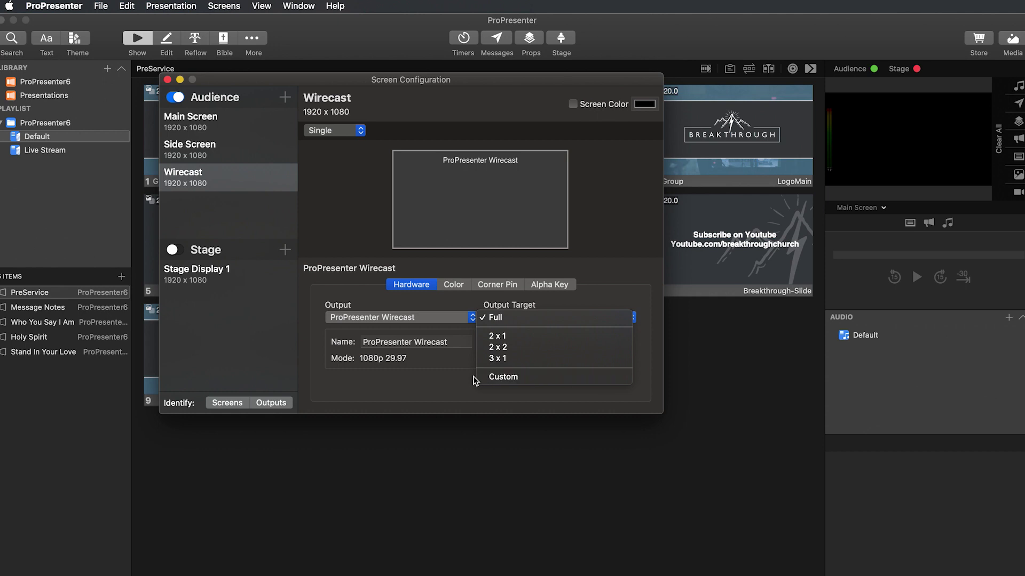
pyautogui.click(454, 395)
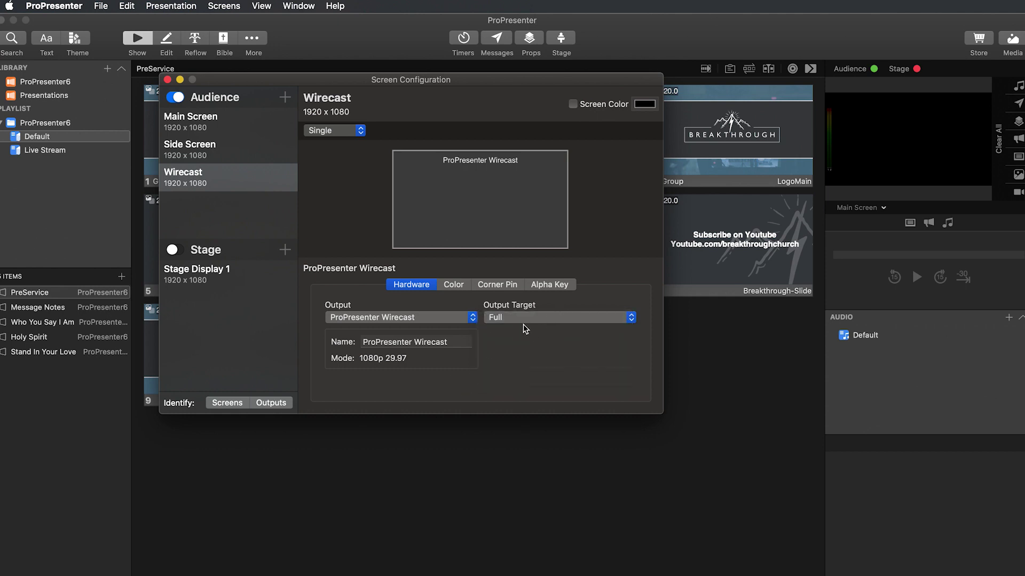
# Enable Alpha Key on the Wirecast screen's output, then close Screen Configuration.
pyautogui.click(453, 284)
pyautogui.click(501, 286)
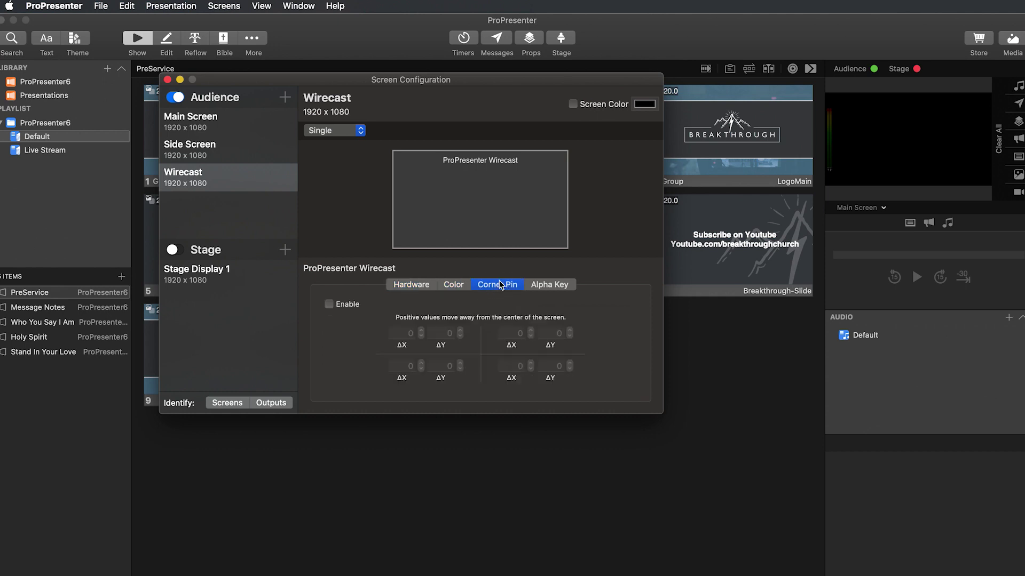
pyautogui.click(557, 286)
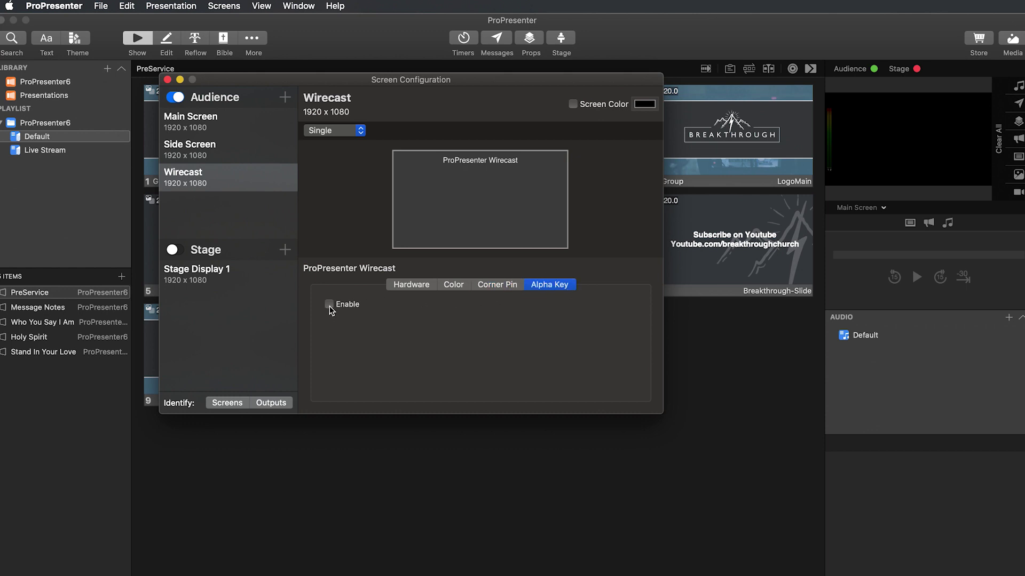
pyautogui.click(329, 305)
pyautogui.click(167, 79)
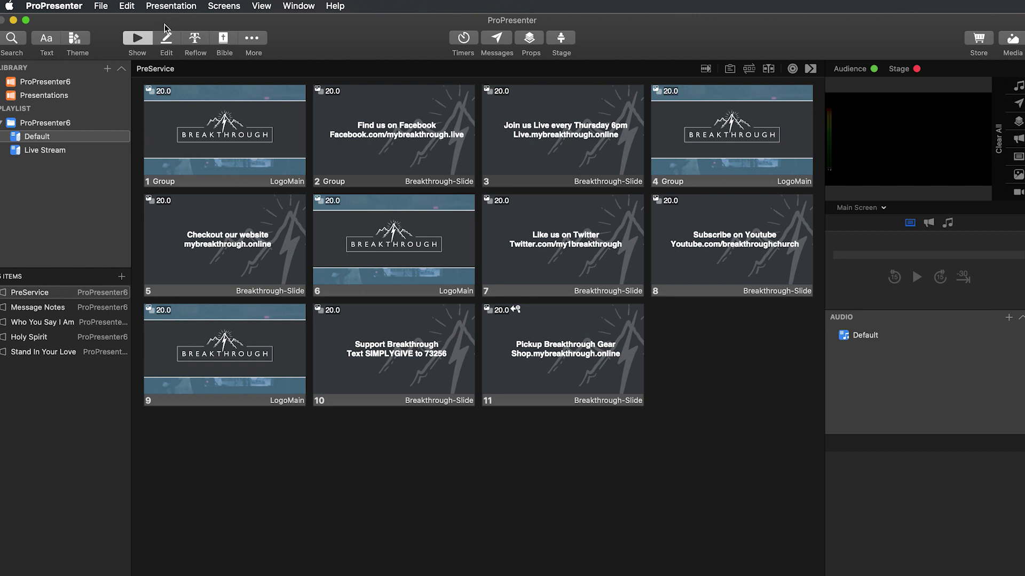
# Open Edit Looks, select the Live look, and turn off Video Input for Wirecast.
pyautogui.click(216, 8)
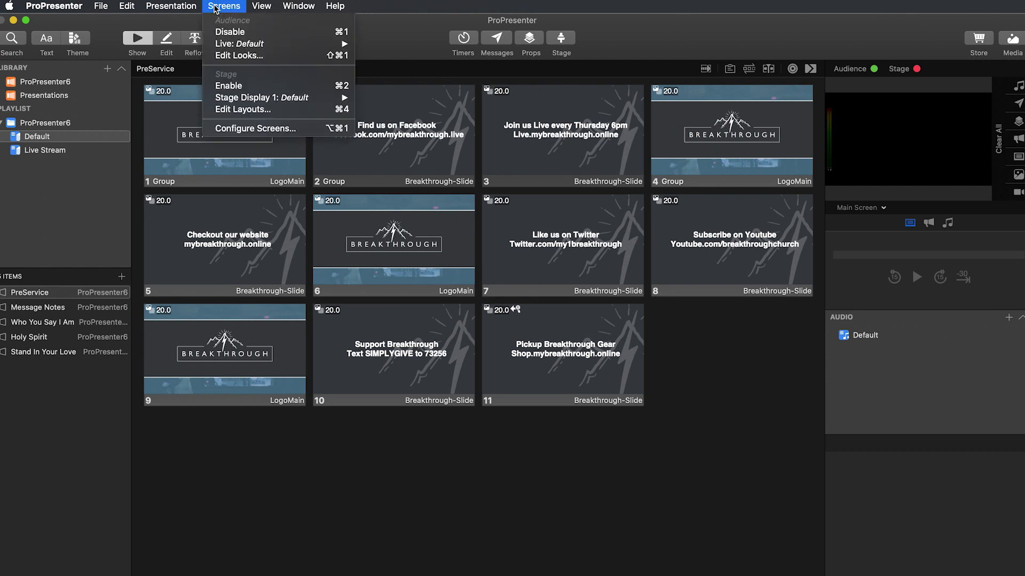
pyautogui.click(257, 59)
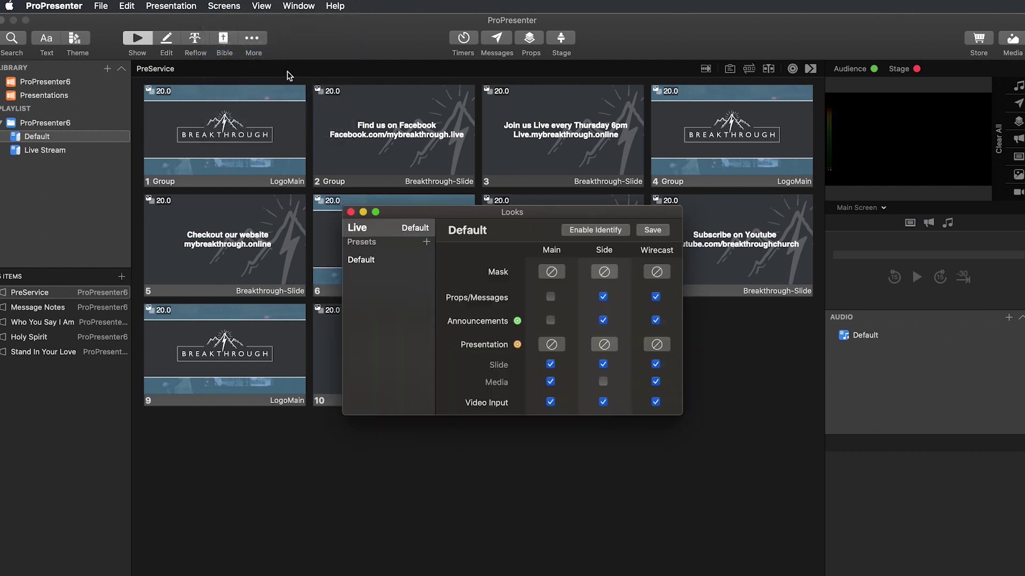
pyautogui.moveTo(454, 217); pyautogui.dragTo(372, 105)
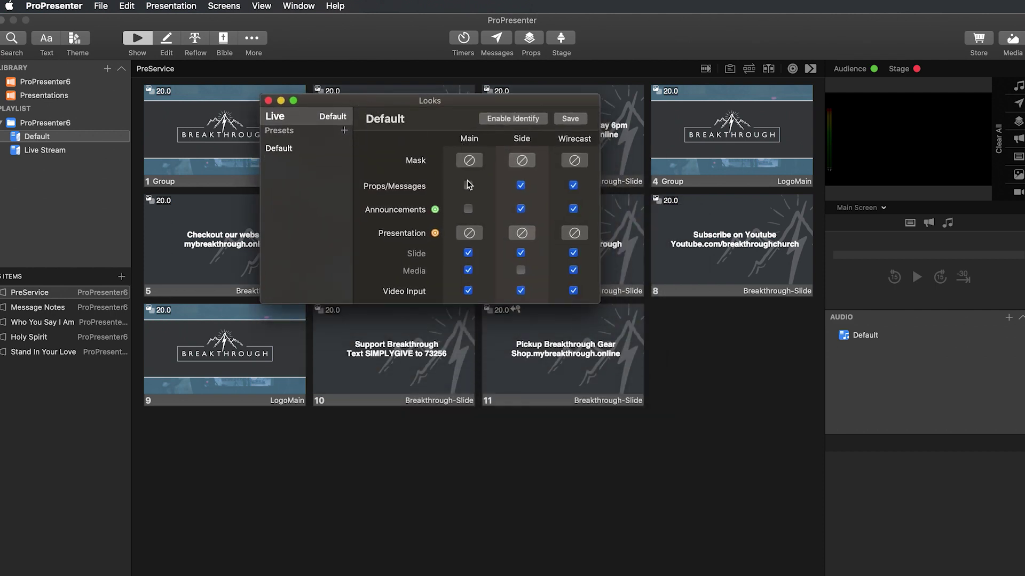
pyautogui.click(283, 119)
pyautogui.moveTo(375, 101); pyautogui.dragTo(385, 108)
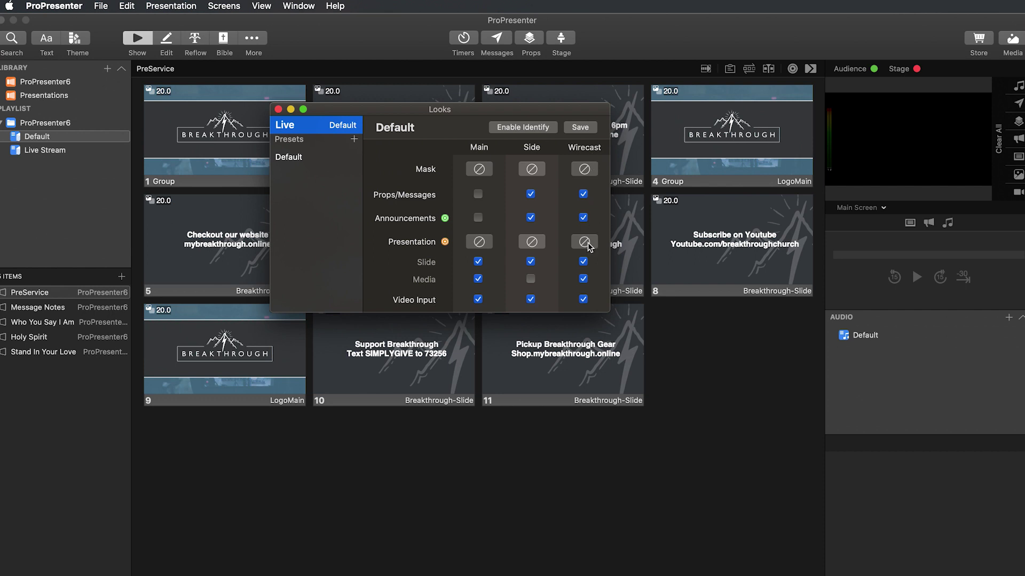
pyautogui.click(584, 300)
# Open the Breakthrough theme for editing from the Wirecast Presentation theme menu.
pyautogui.click(584, 242)
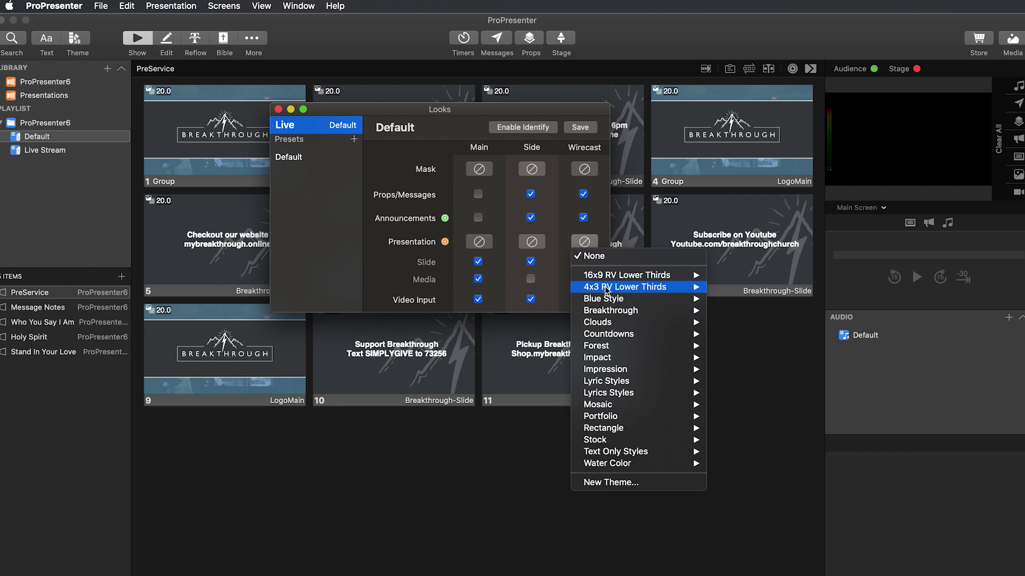
pyautogui.moveTo(634, 311)
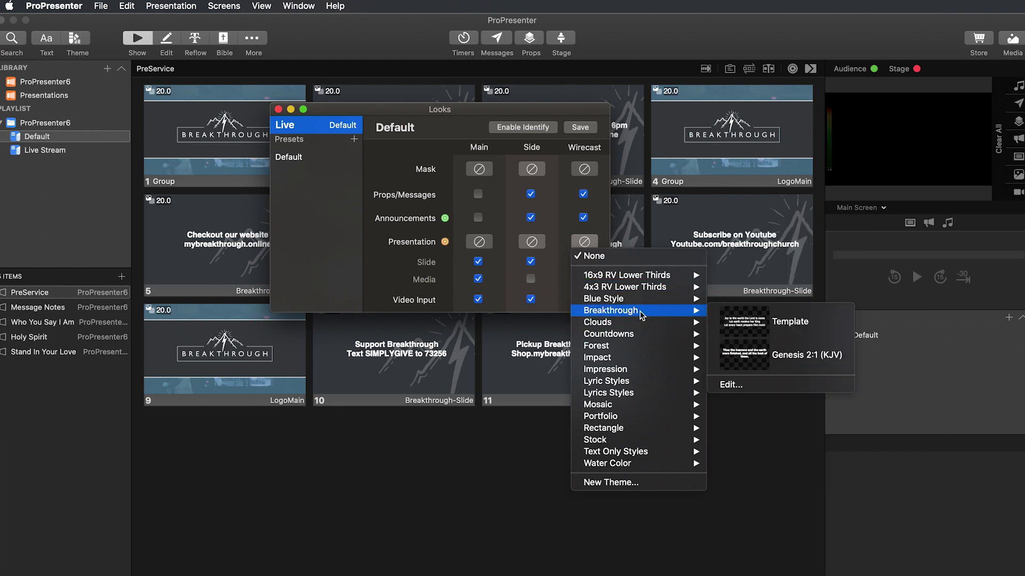
pyautogui.click(725, 386)
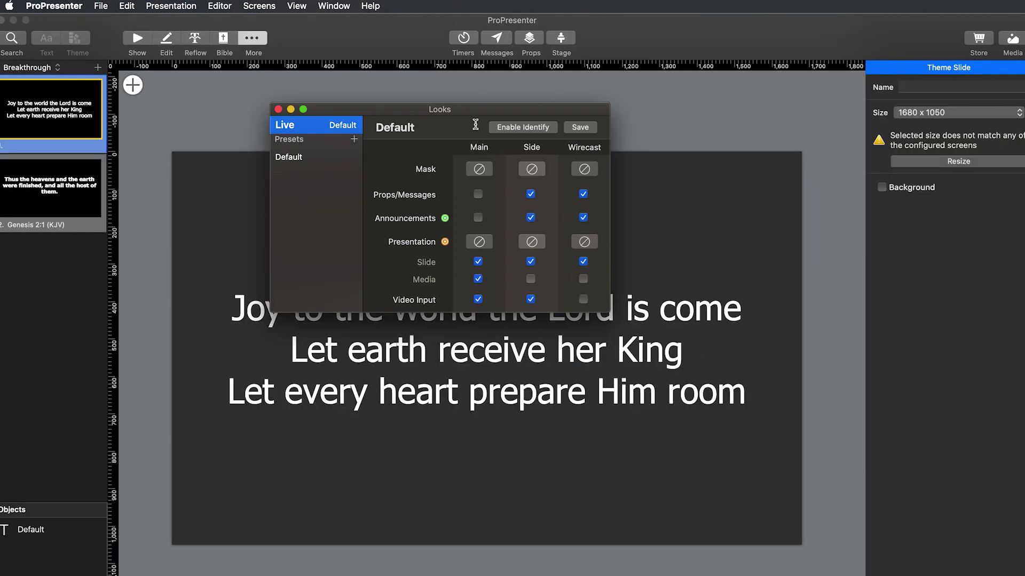
# Set the theme slide to 1920 x 1080 and duplicate the Genesis 2:1 (KJV) slide.
pyautogui.moveTo(343, 107); pyautogui.dragTo(800, 19)
pyautogui.click(67, 120)
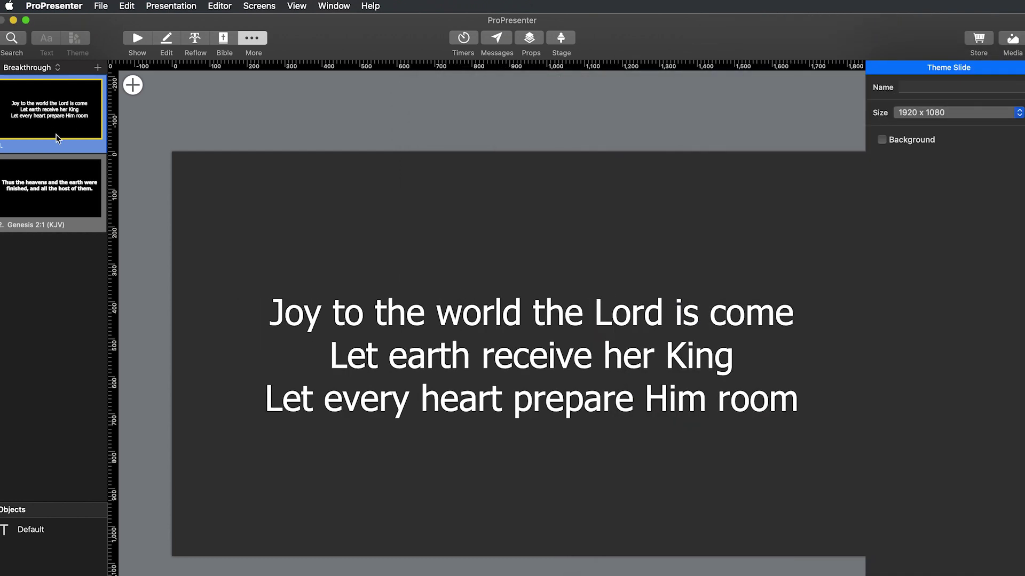
pyautogui.click(48, 196)
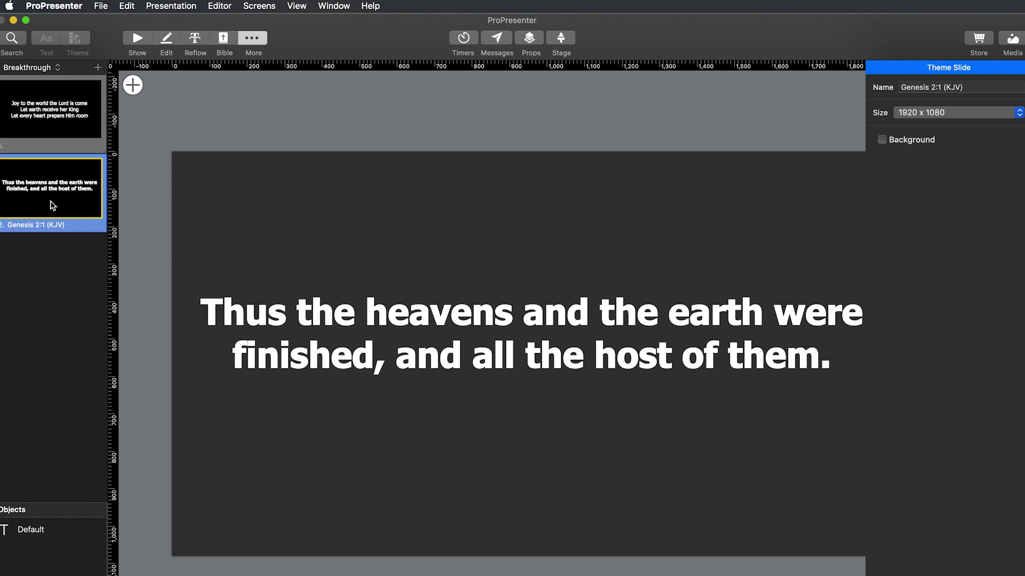
pyautogui.rightClick(53, 205)
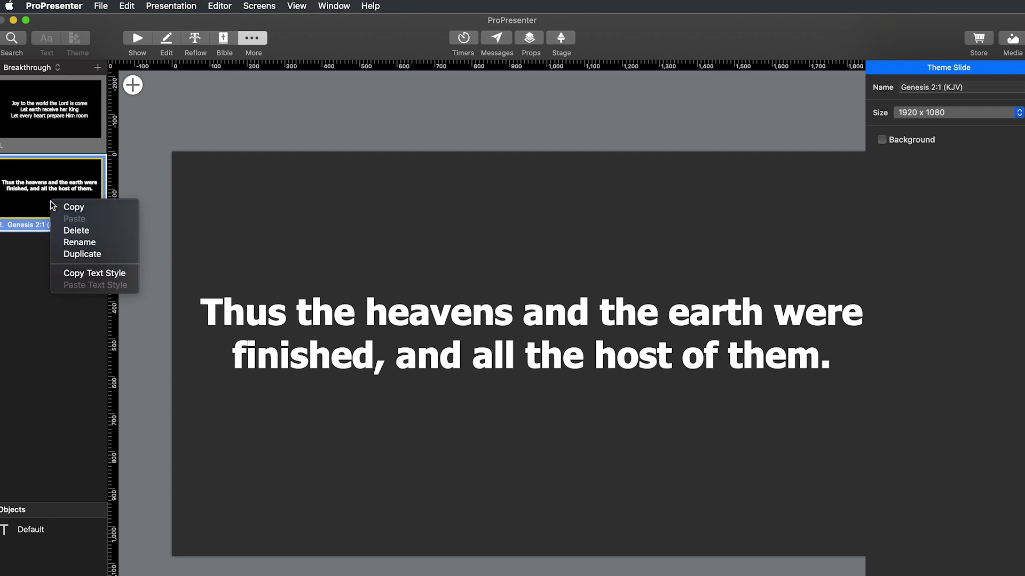
pyautogui.click(78, 254)
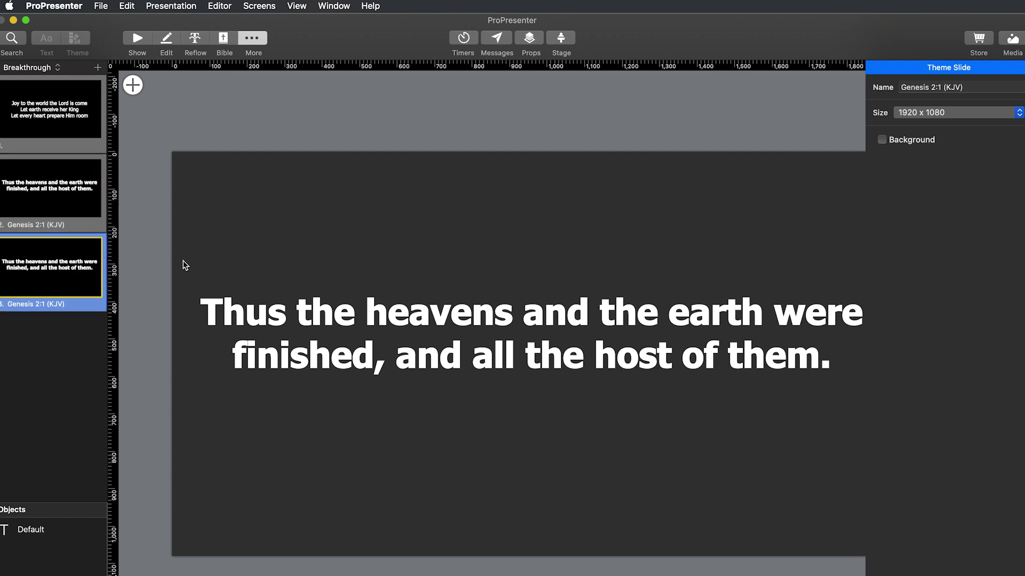
# Anchor the new slide's verse text to the bottom of the slide.
pyautogui.click(78, 208)
pyautogui.click(70, 264)
pyautogui.click(293, 314)
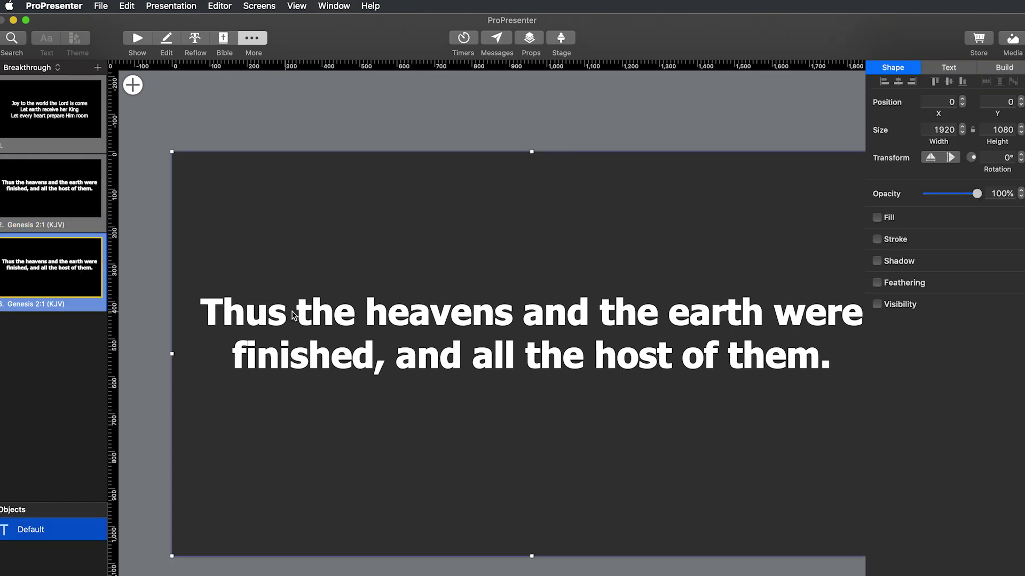
pyautogui.doubleClick(325, 315)
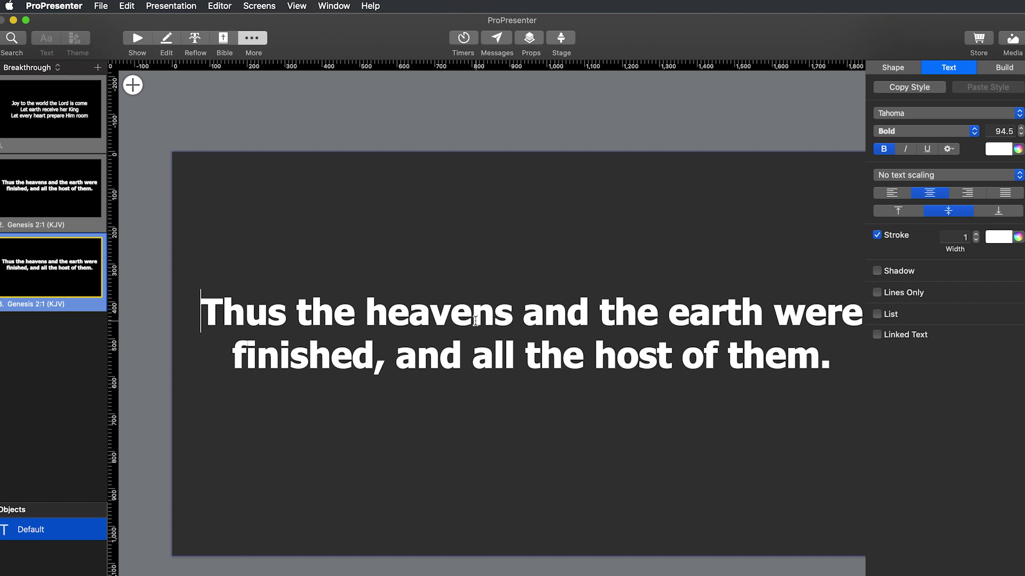
pyautogui.tripleClick(475, 321)
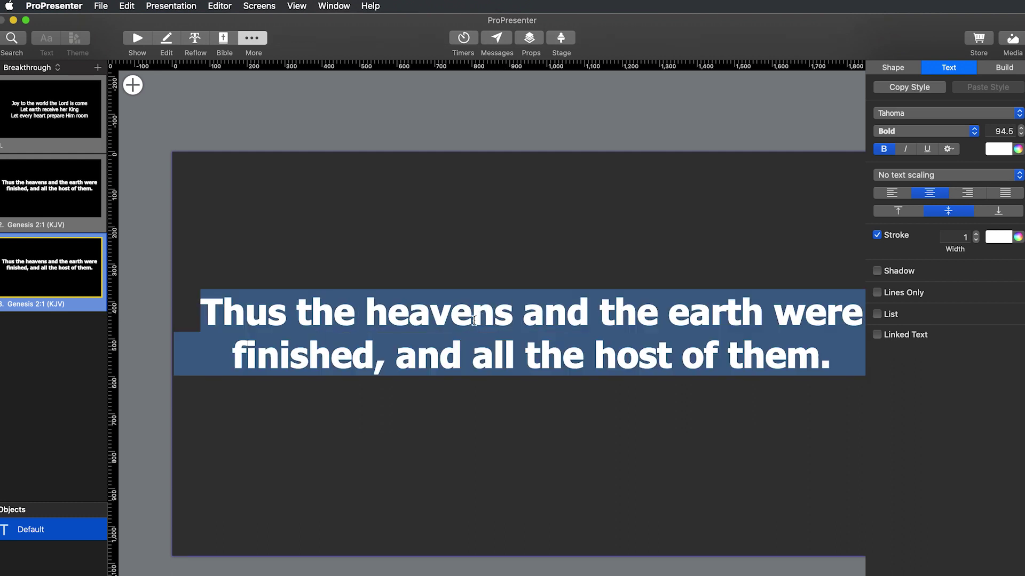
pyautogui.click(998, 212)
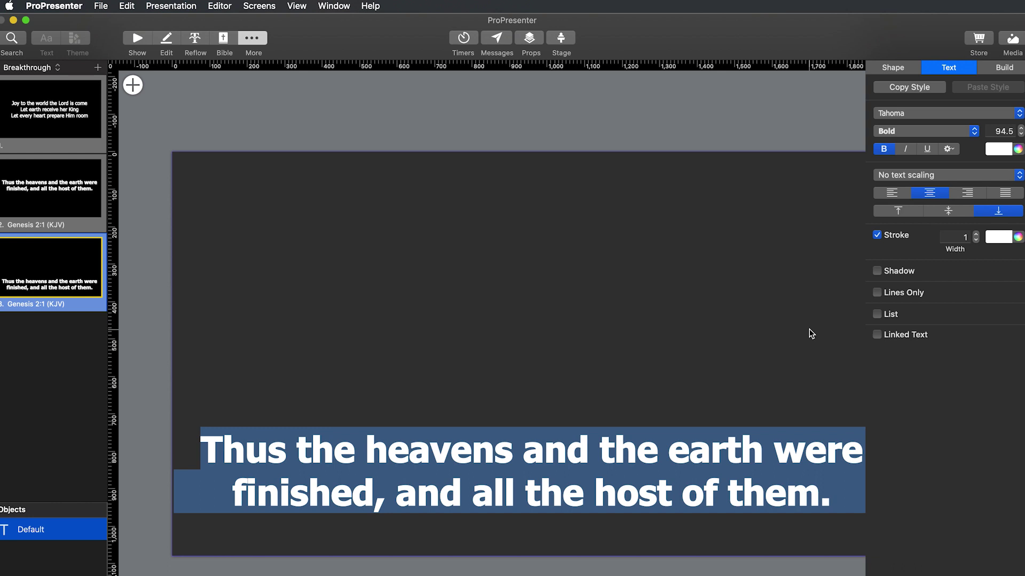
pyautogui.click(718, 131)
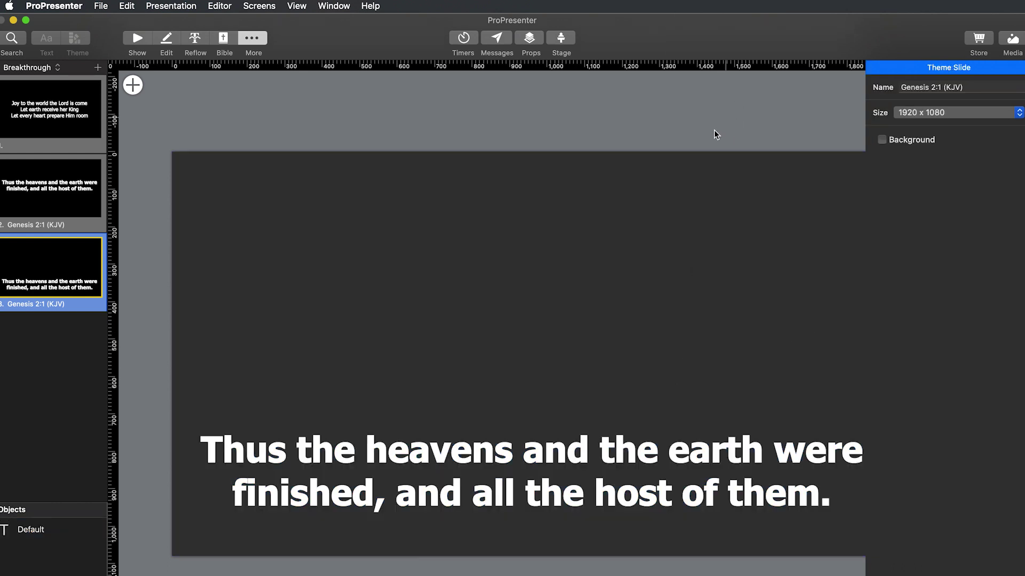
# Reduce the verse font size from 94.5 to 71.5 and reselect the text box.
pyautogui.doubleClick(496, 417)
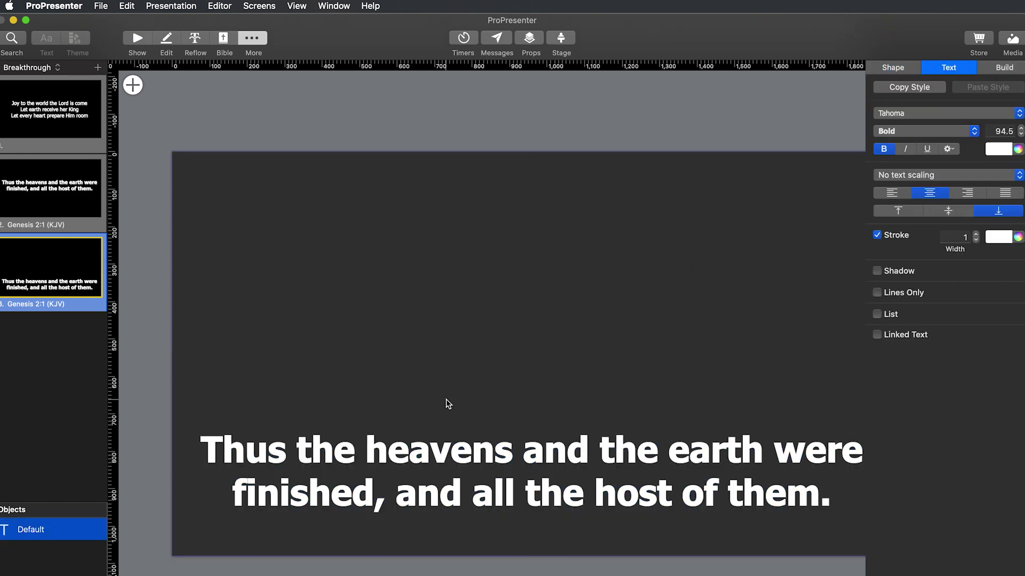
pyautogui.press('super+a')
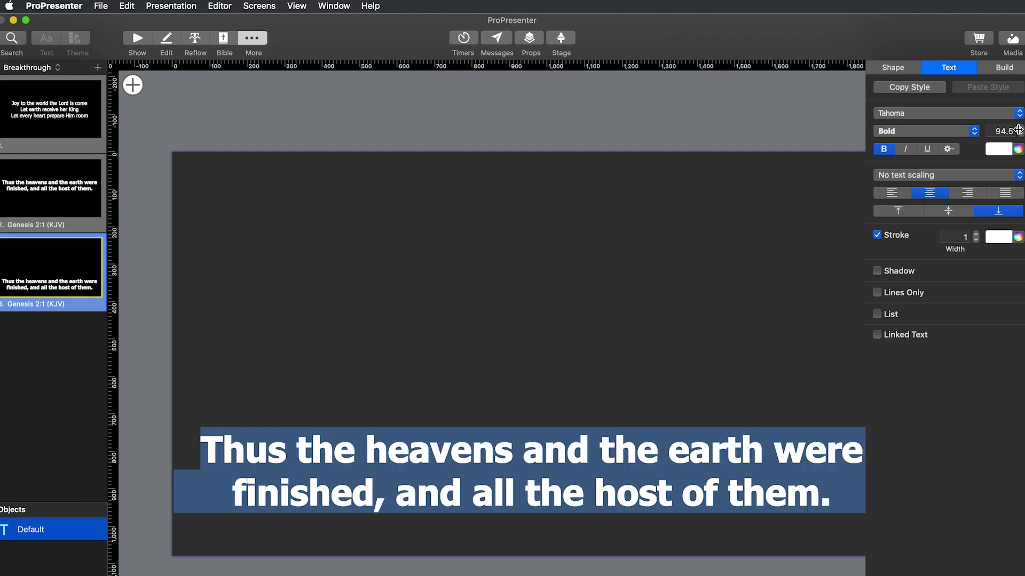
pyautogui.click(1021, 134)
pyautogui.click(1021, 135)
pyautogui.click(1021, 134)
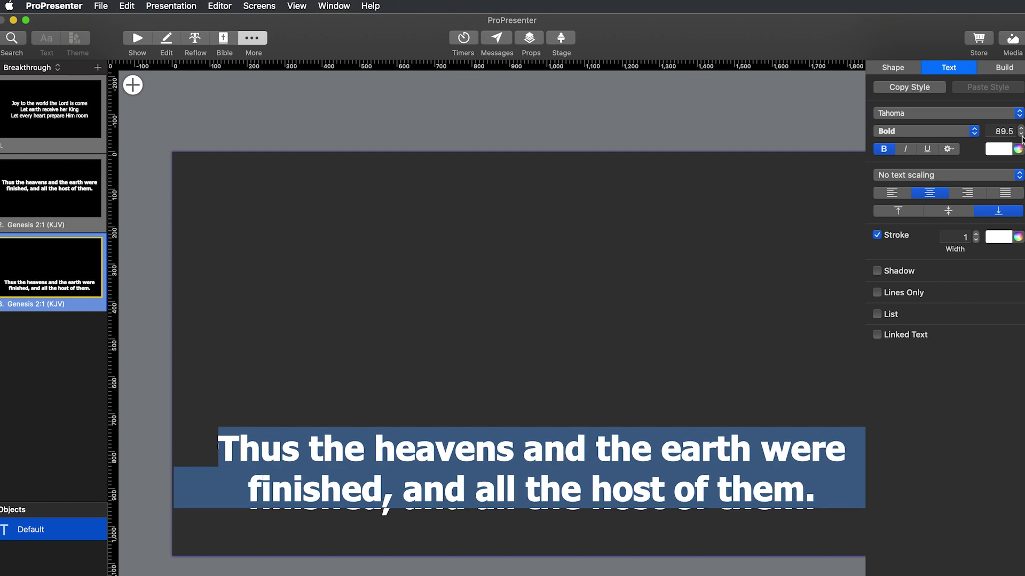
pyautogui.click(1021, 135)
pyautogui.click(1021, 135)
pyautogui.click(1021, 134)
pyautogui.click(1021, 134)
pyautogui.click(1021, 135)
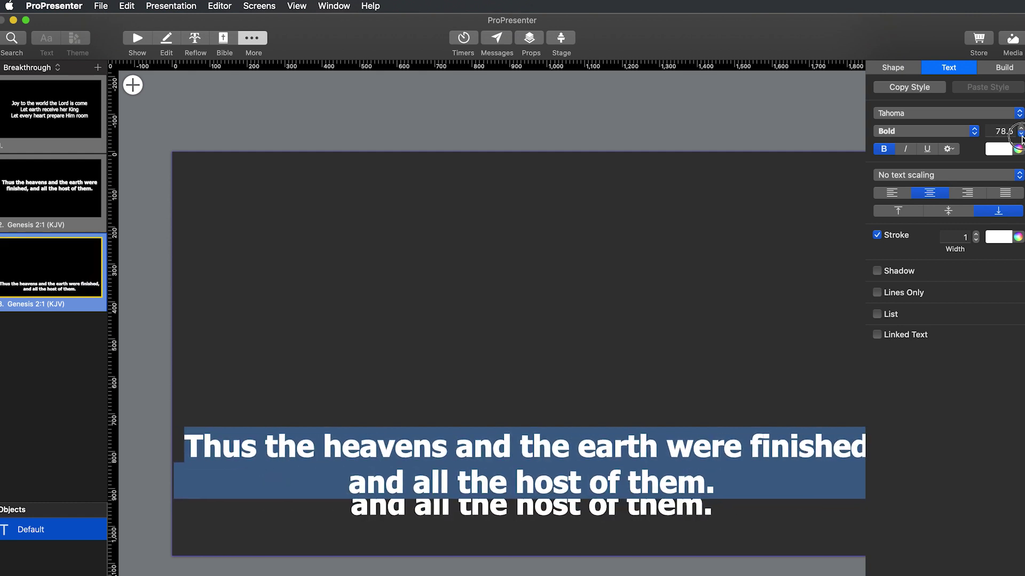
pyautogui.click(1020, 134)
pyautogui.click(1021, 135)
pyautogui.click(1021, 134)
pyautogui.click(1021, 135)
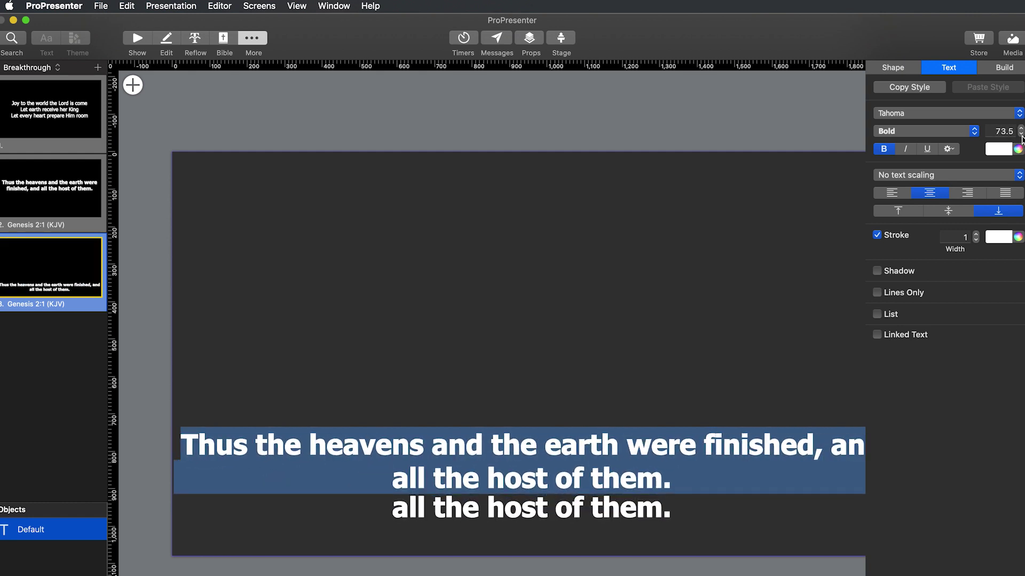
pyautogui.click(1021, 135)
pyautogui.click(1021, 135)
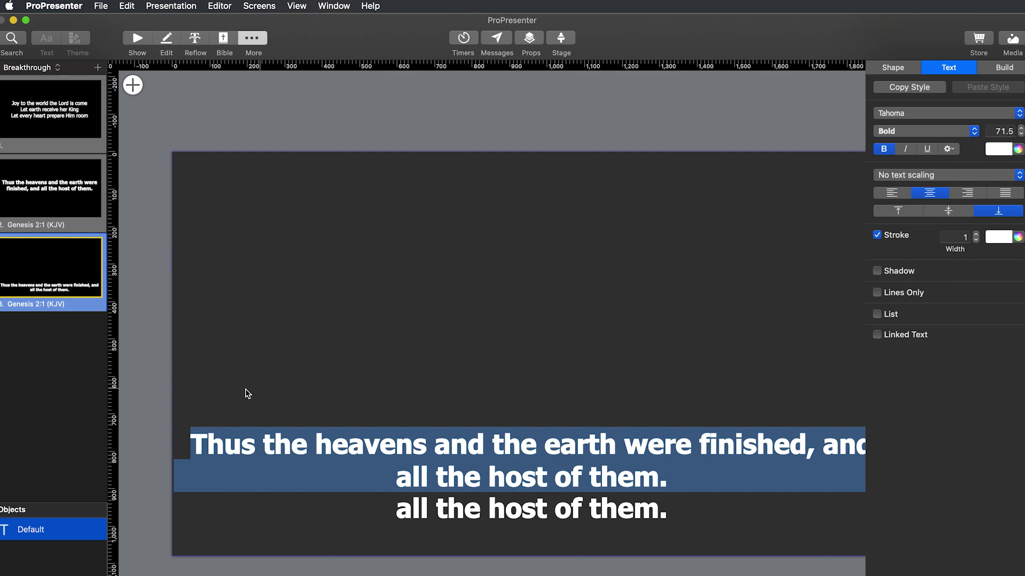
pyautogui.click(155, 377)
pyautogui.click(217, 383)
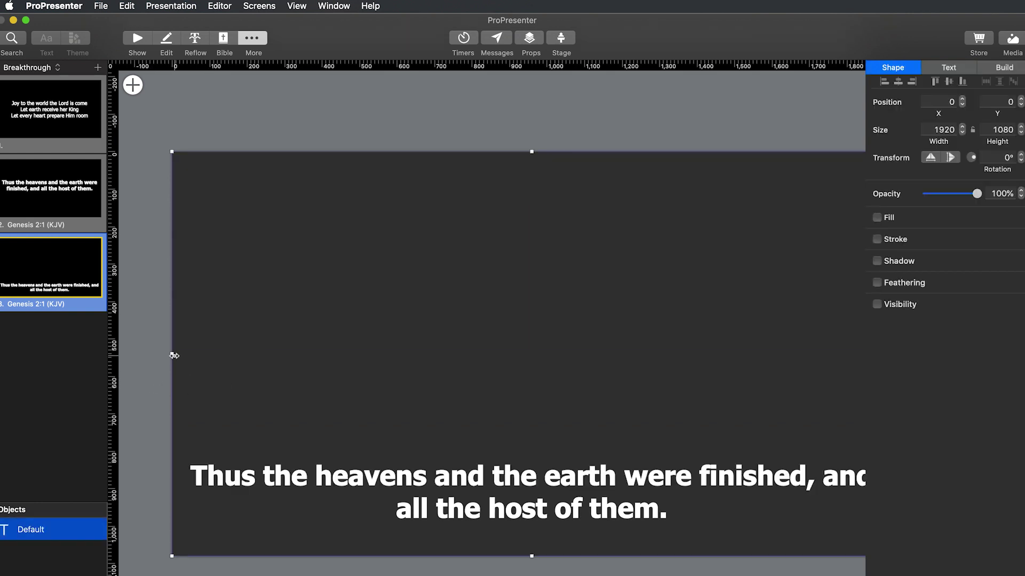
# Narrow the verse text box from the left and centre it horizontally, keeping Y at 0.
pyautogui.moveTo(173, 355); pyautogui.dragTo(233, 371)
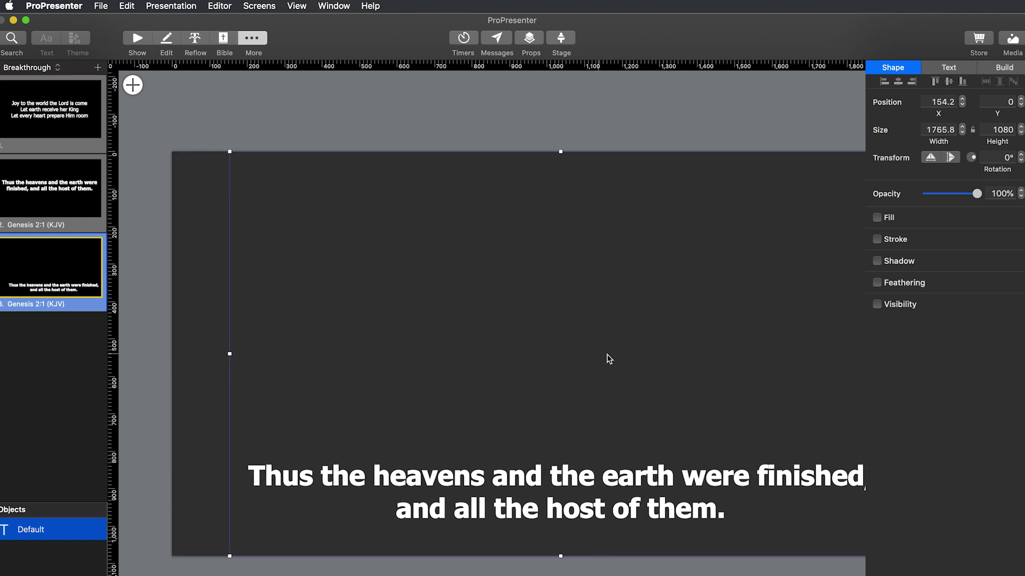
pyautogui.moveTo(608, 356); pyautogui.dragTo(609, 354)
pyautogui.click(789, 137)
pyautogui.click(691, 290)
pyautogui.click(899, 82)
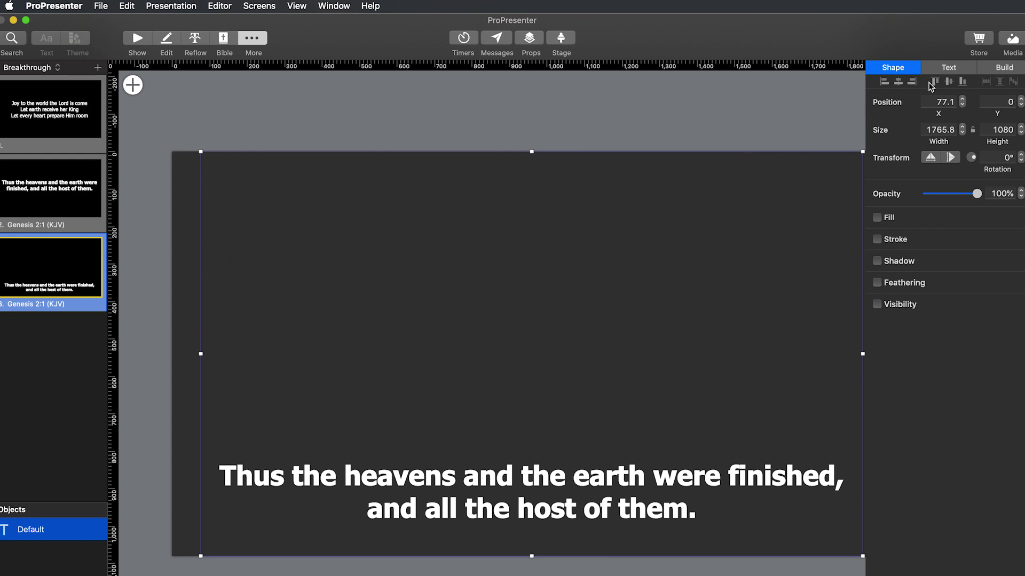
pyautogui.click(962, 82)
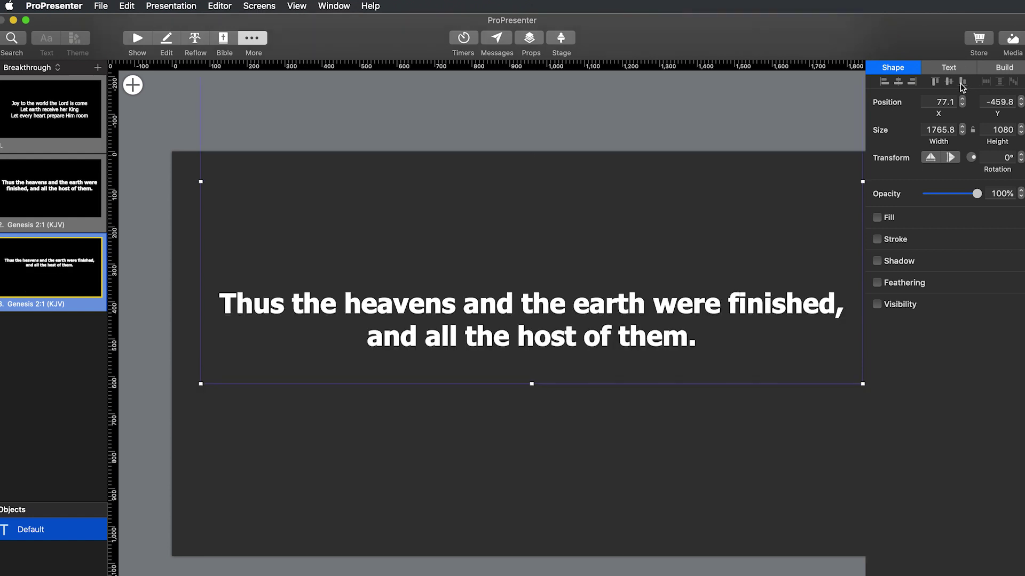
pyautogui.click(936, 83)
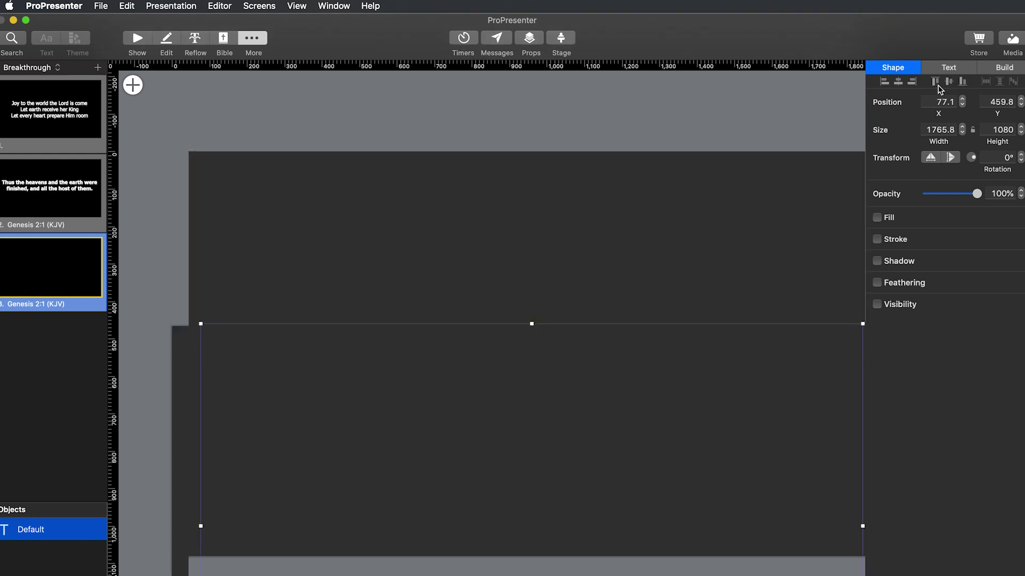
pyautogui.click(962, 83)
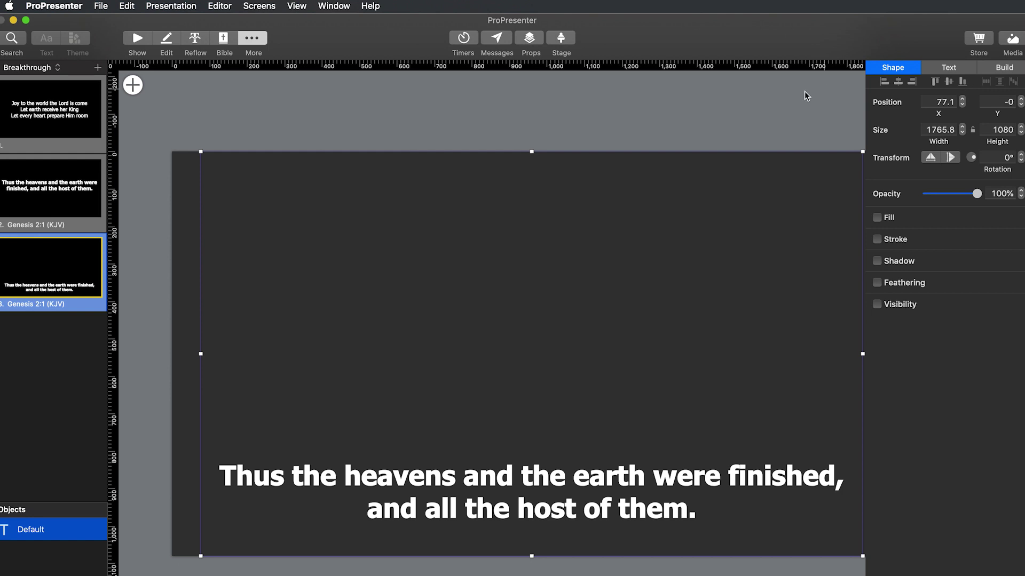
pyautogui.click(785, 98)
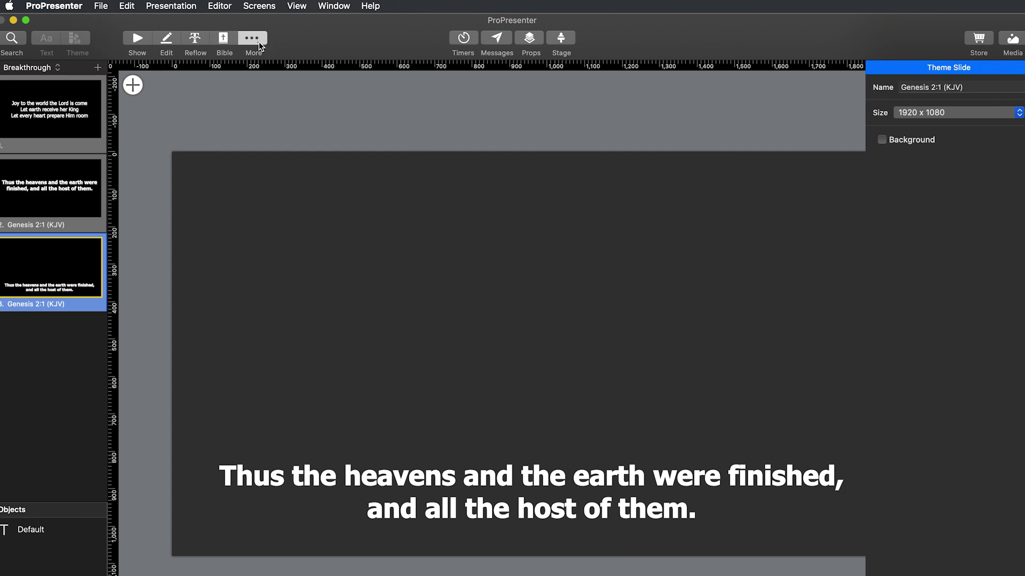
# Return to the show's PreService slides and reopen the Looks window.
pyautogui.click(259, 46)
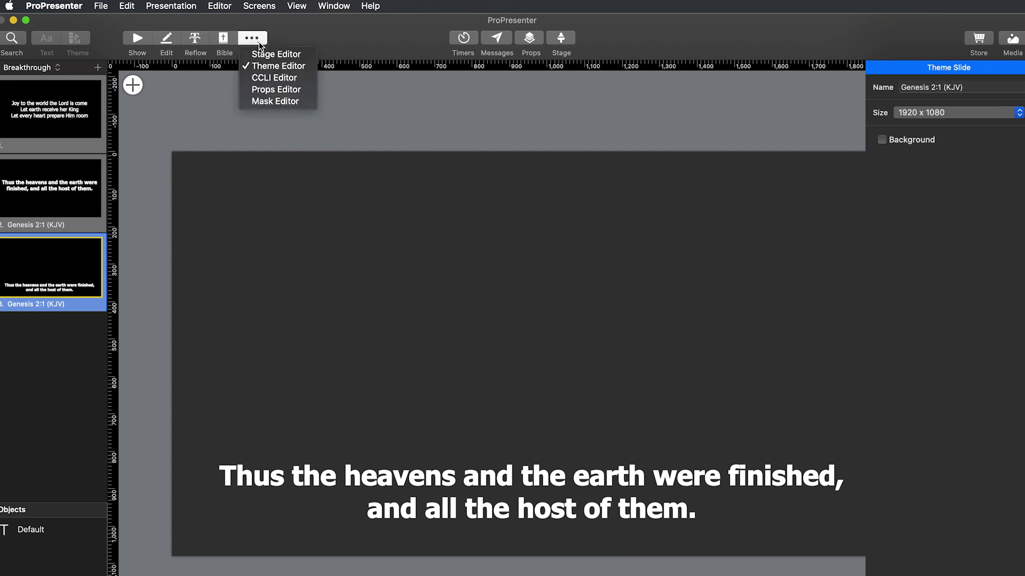
pyautogui.click(140, 37)
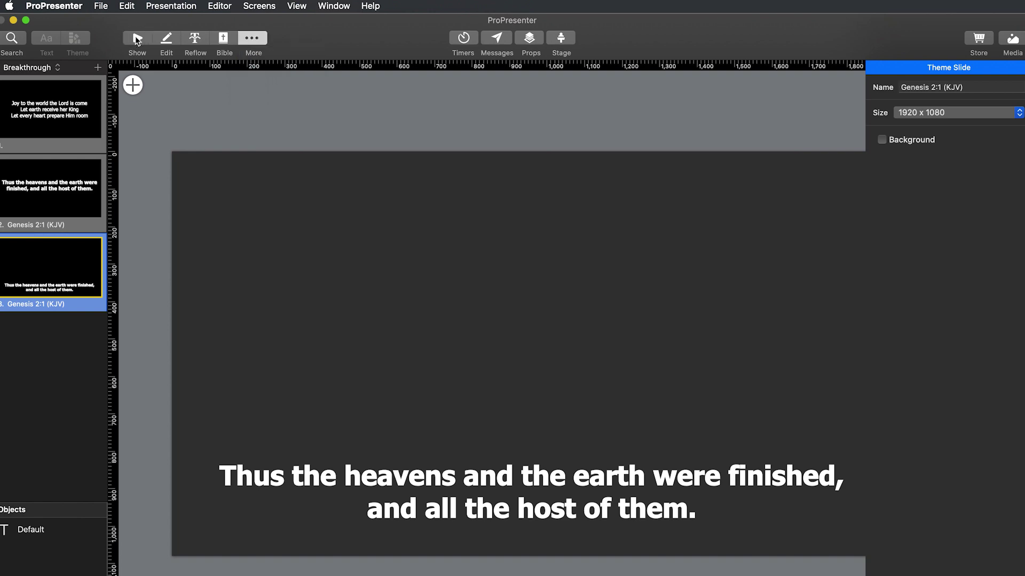
pyautogui.click(171, 6)
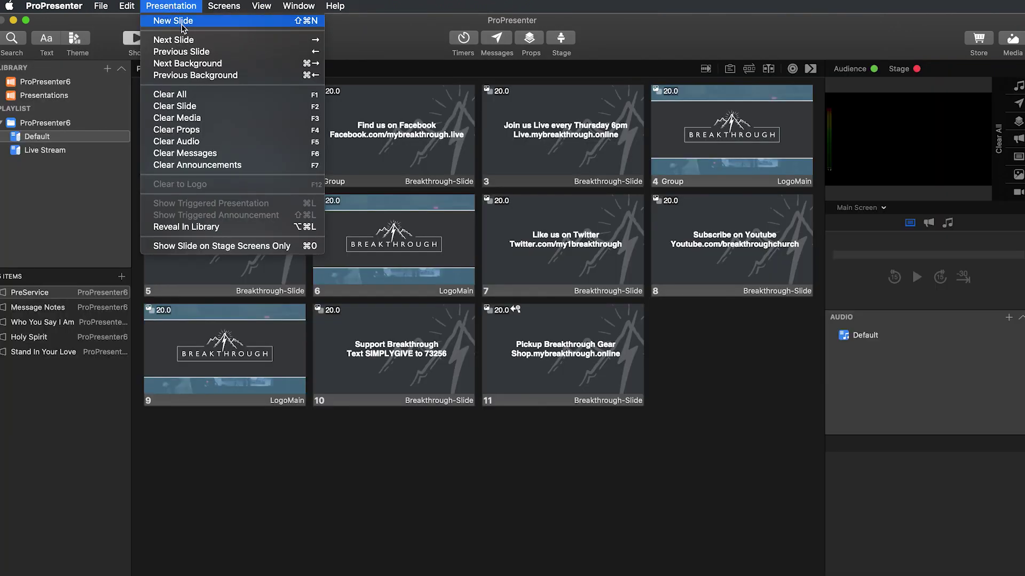
pyautogui.click(233, 56)
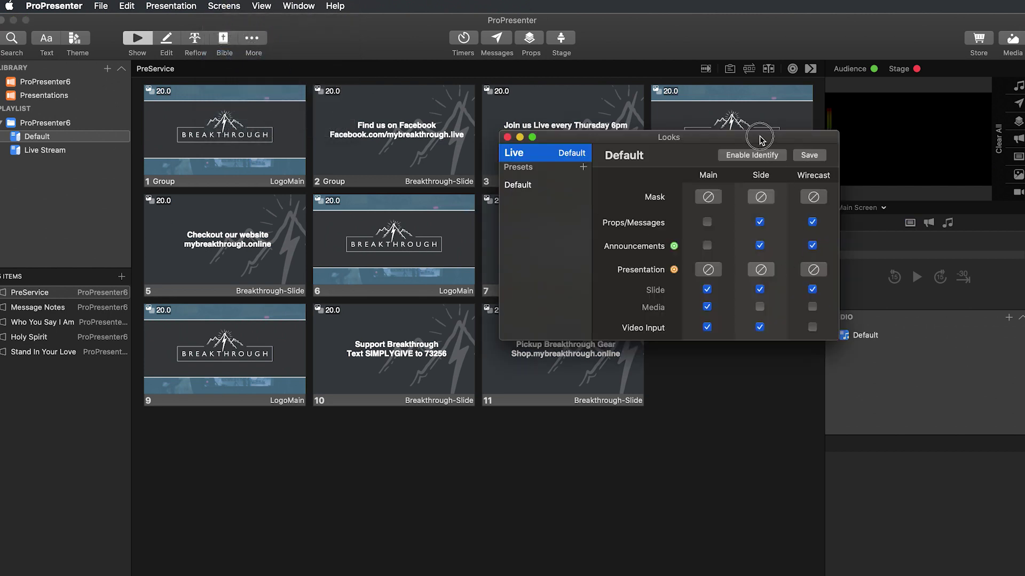
# Apply a theme to the Wirecast Presentation output in the Looks window.
pyautogui.moveTo(761, 138); pyautogui.dragTo(530, 116)
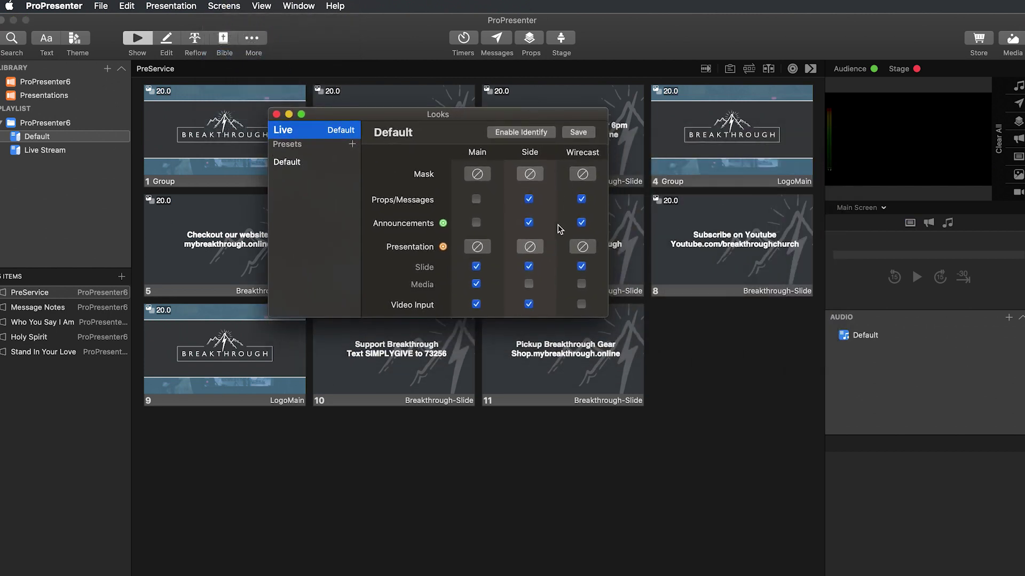
pyautogui.click(583, 247)
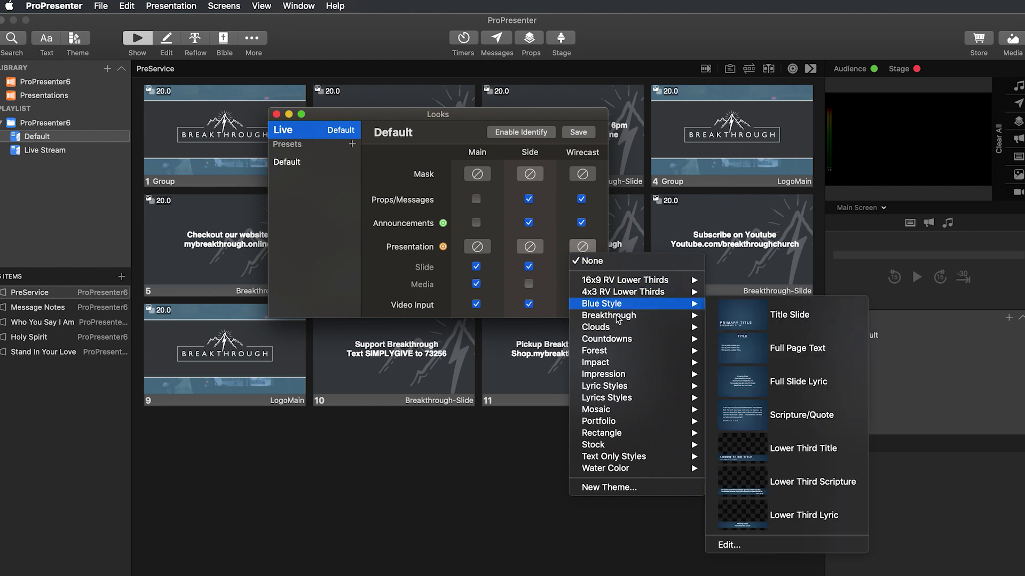
pyautogui.moveTo(617, 318)
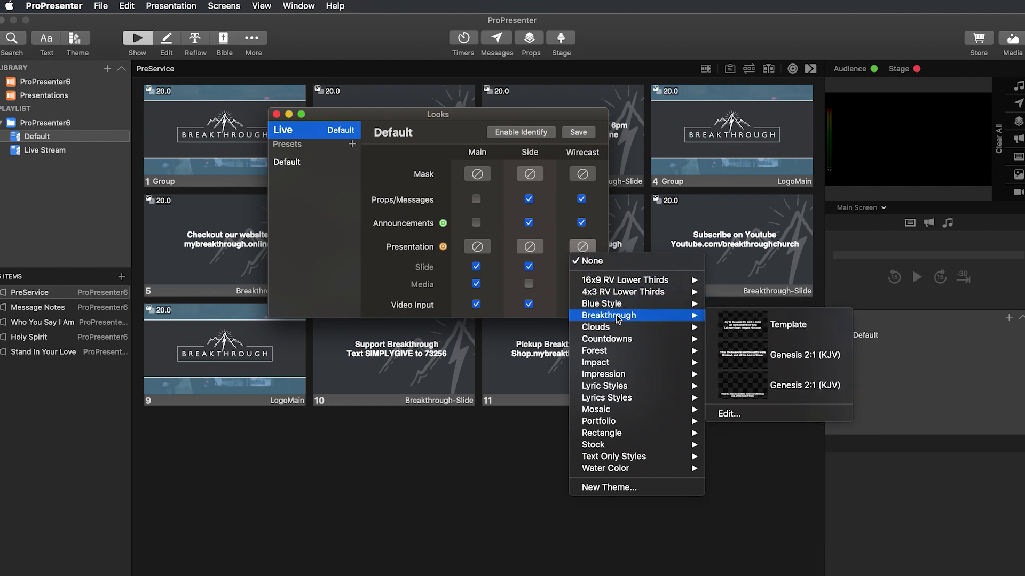
pyautogui.click(743, 390)
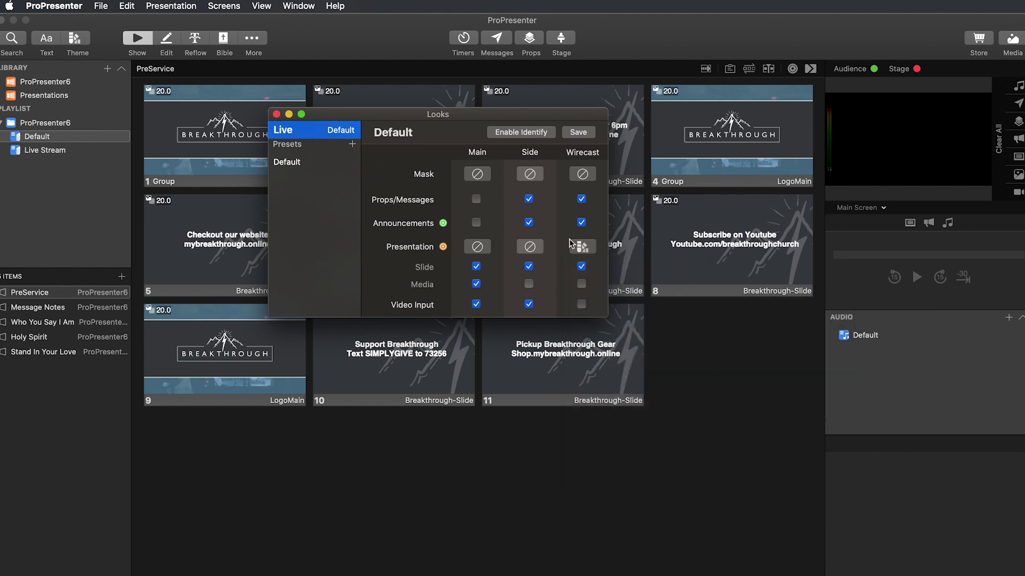
# Save the settings as a new look named live, select it, and close Looks.
pyautogui.click(578, 132)
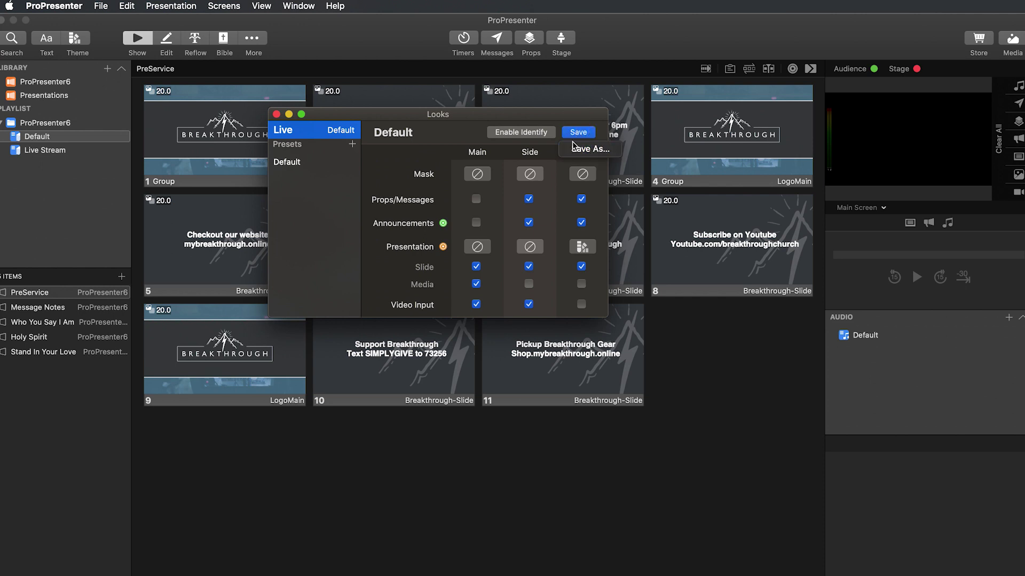
pyautogui.click(579, 147)
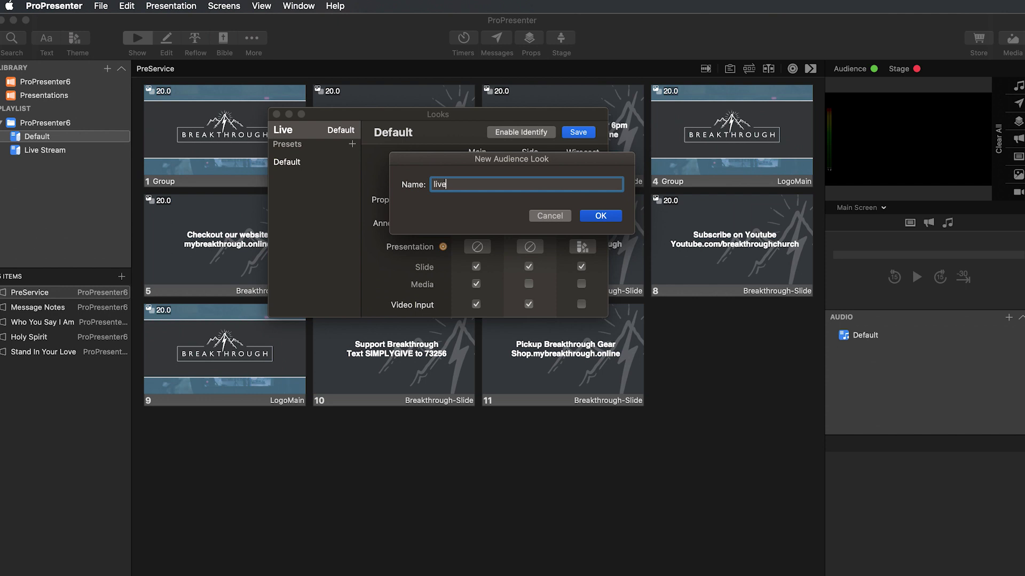
pyautogui.press('Return')
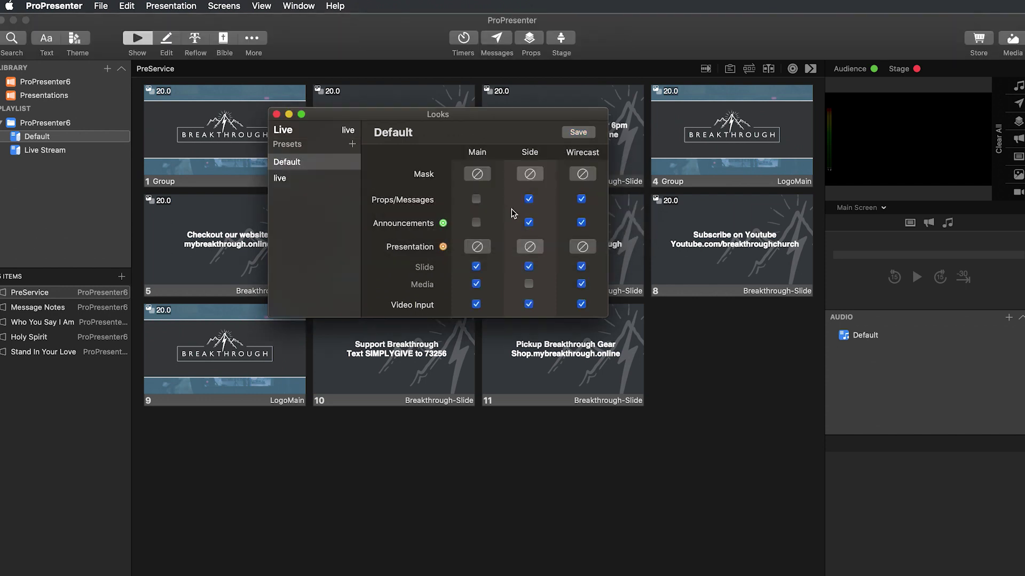
pyautogui.click(291, 179)
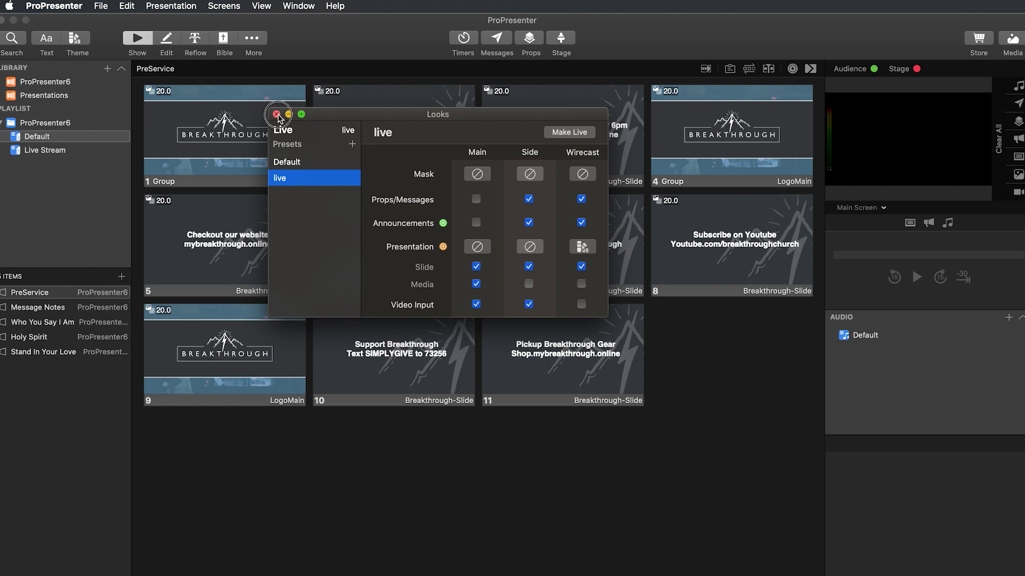
pyautogui.click(277, 114)
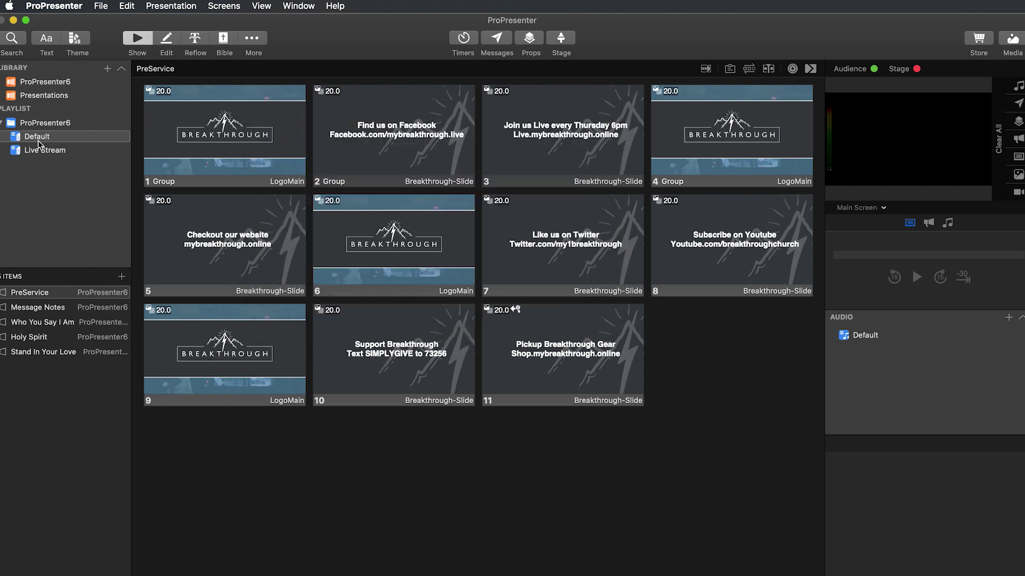
# Send the Facebook slide live, then open Who You Say I Am and put Verse 1 live.
pyautogui.click(350, 131)
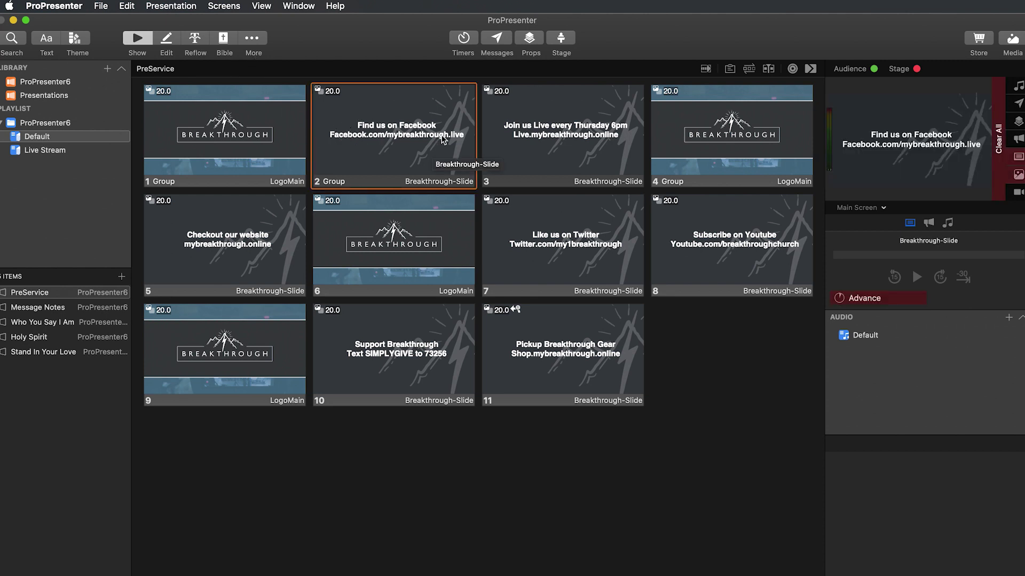
pyautogui.click(33, 336)
pyautogui.click(36, 323)
pyautogui.click(381, 151)
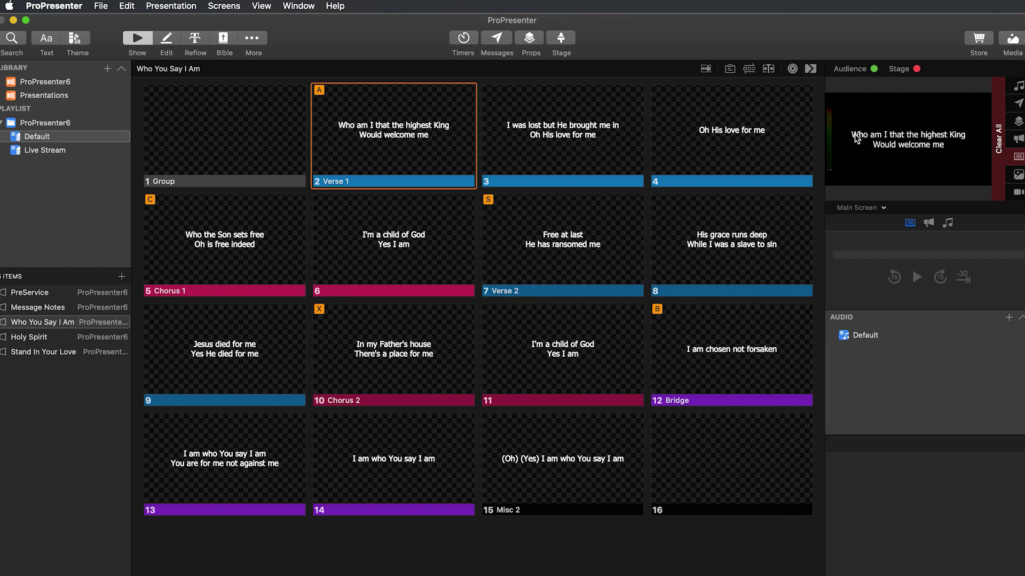
# Preview the Wirecast output while stepping through lyric slides like 'I'm a child of God' and 'Free at last'.
pyautogui.click(854, 207)
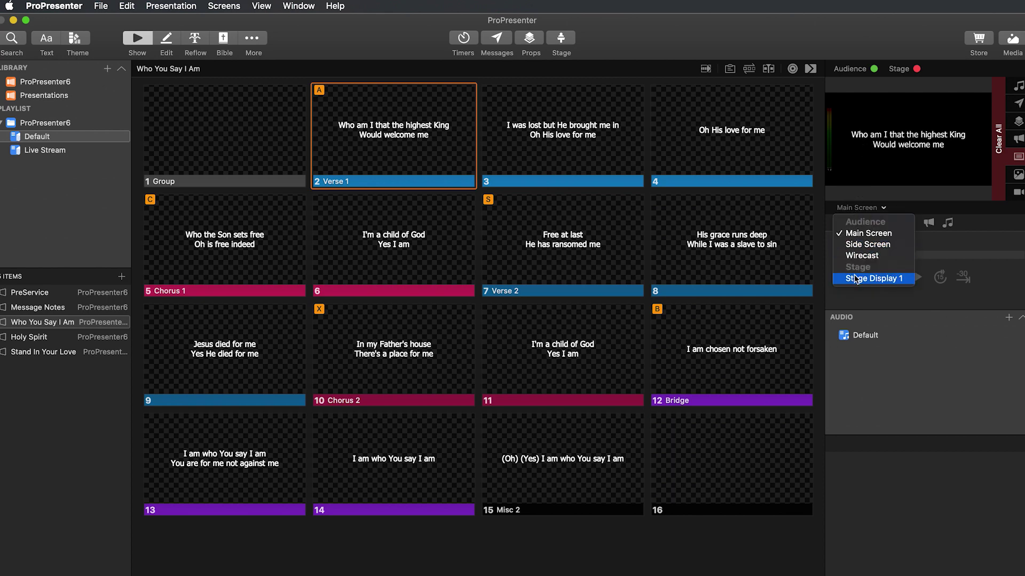
pyautogui.click(860, 255)
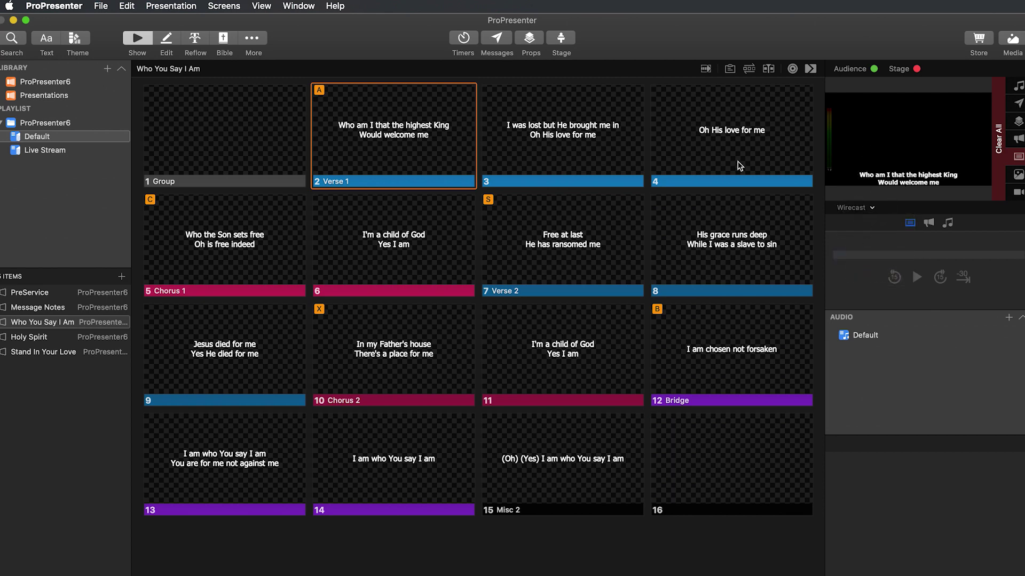
pyautogui.click(556, 163)
pyautogui.click(679, 160)
pyautogui.click(333, 254)
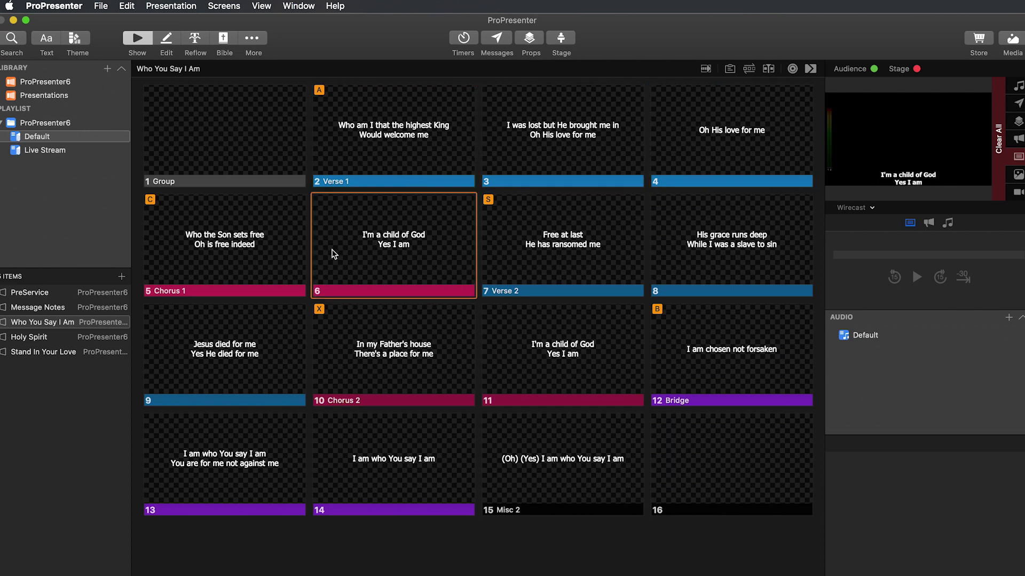
pyautogui.click(717, 248)
pyautogui.click(560, 244)
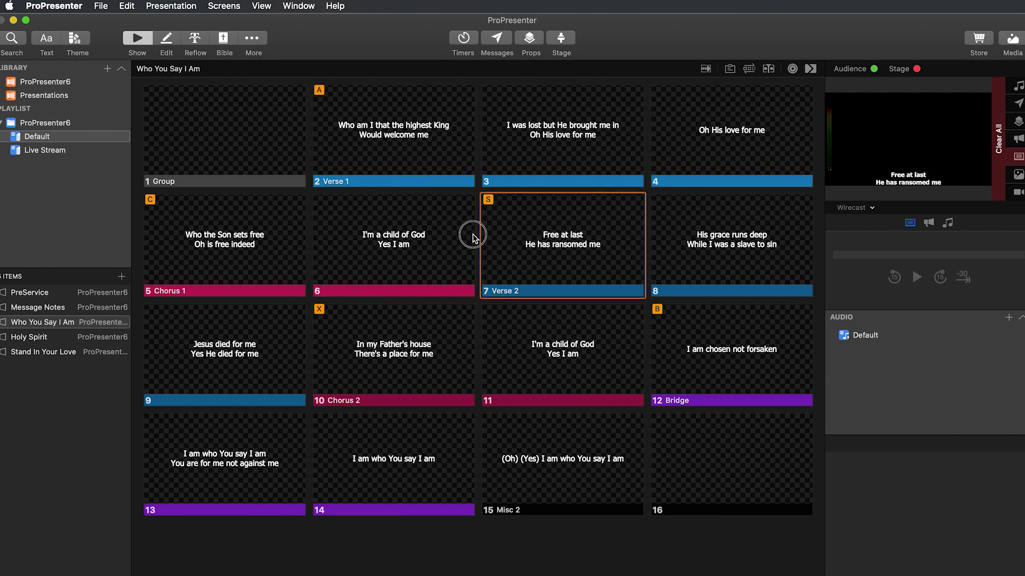
pyautogui.click(472, 234)
# Return to Verse 1 and set the preview back to Main Screen.
pyautogui.click(434, 130)
pyautogui.click(856, 207)
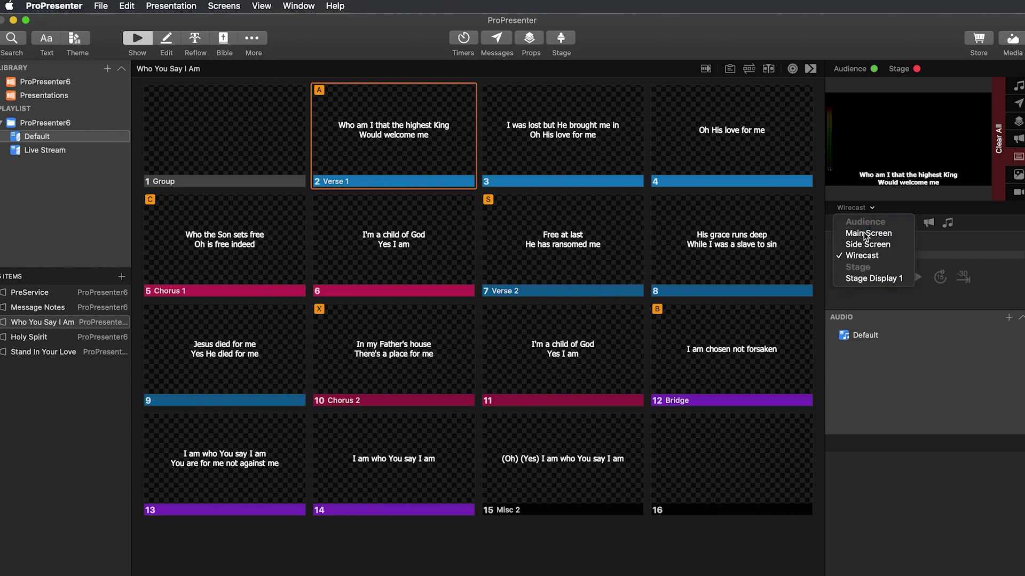
pyautogui.click(862, 223)
# In Wirecast, put the Countdown shot live.
pyautogui.moveTo(2, 320)
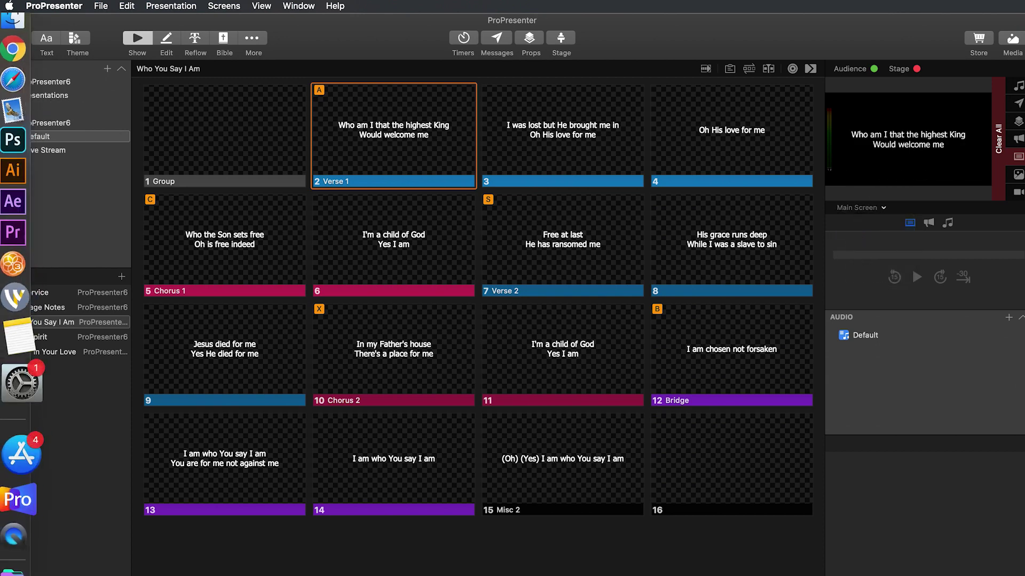
pyautogui.click(4, 328)
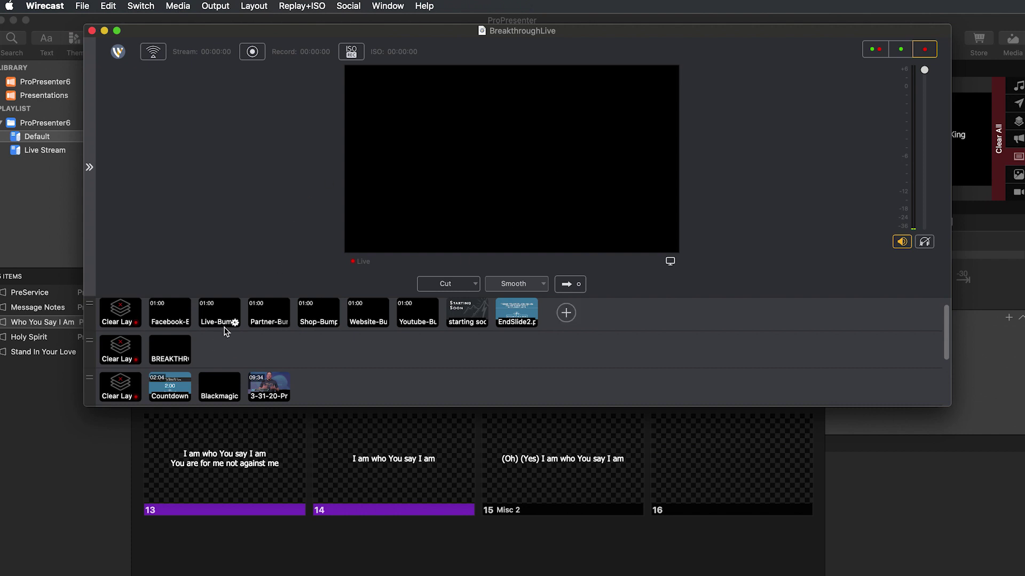
pyautogui.click(158, 385)
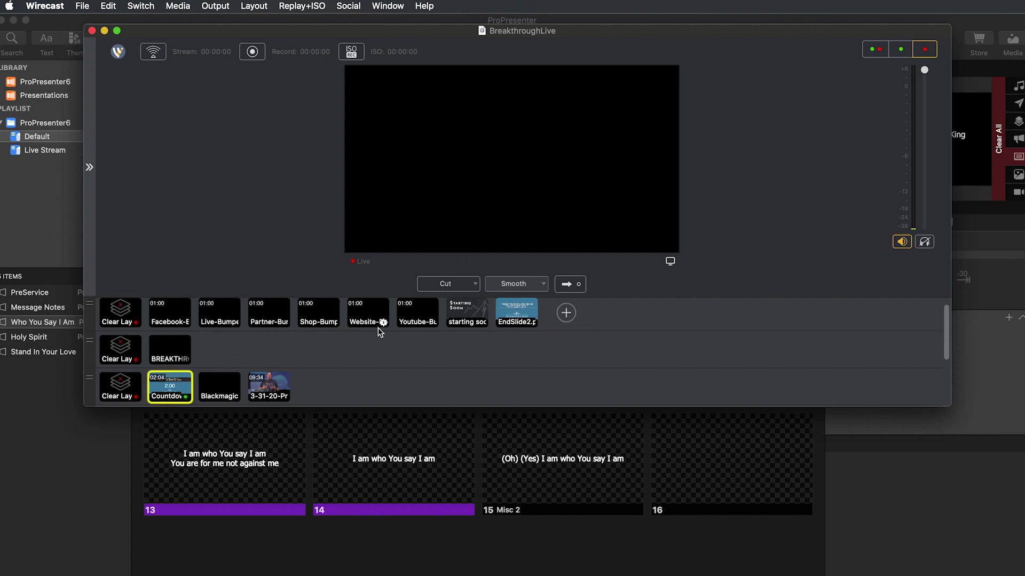
pyautogui.click(571, 284)
# Add ProPresenter's NDI 4 source as a shot on layer 2 and take it live.
pyautogui.click(260, 243)
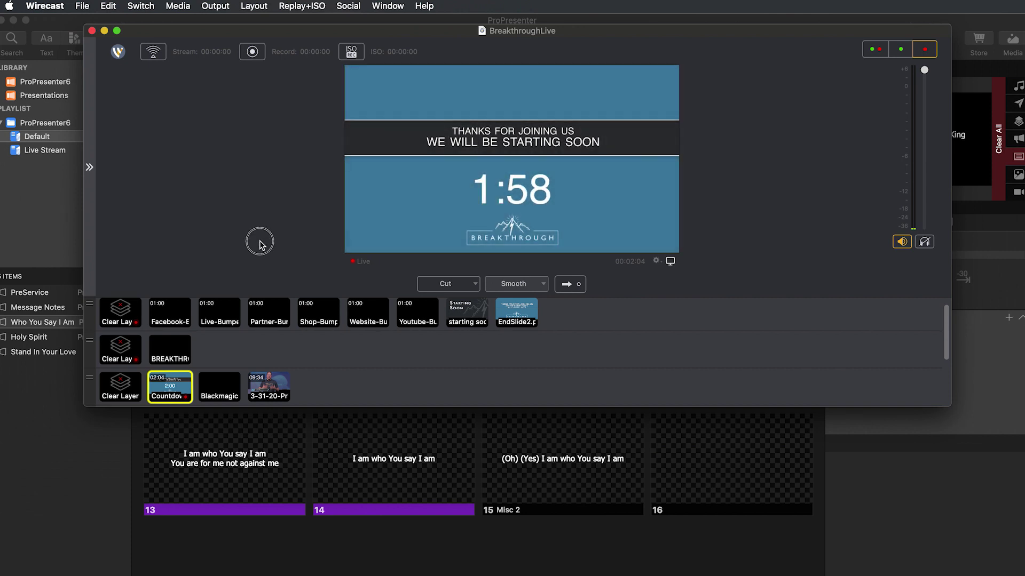
pyautogui.moveTo(221, 352)
pyautogui.click(221, 351)
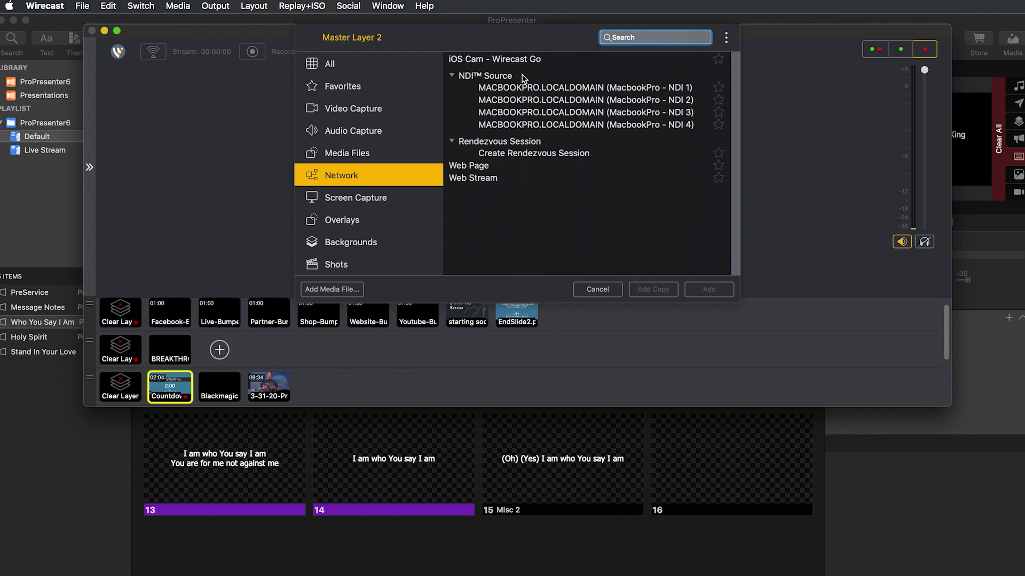
pyautogui.click(551, 126)
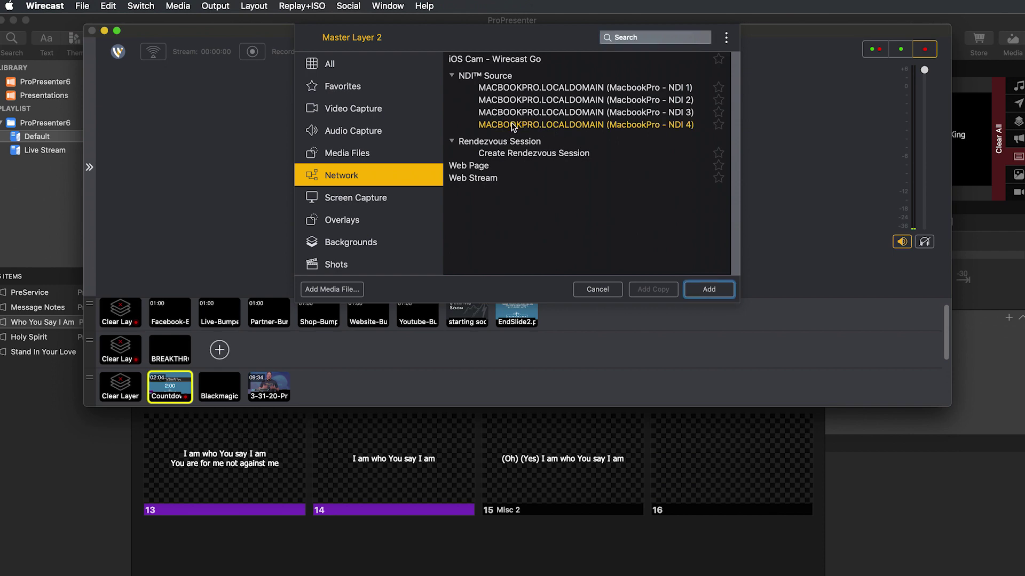
pyautogui.click(706, 290)
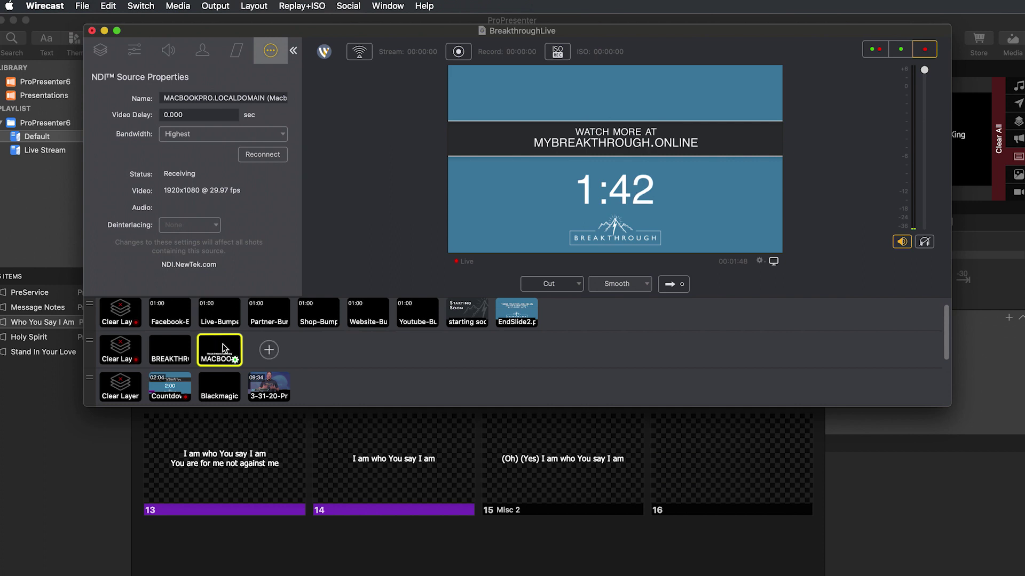
pyautogui.click(669, 286)
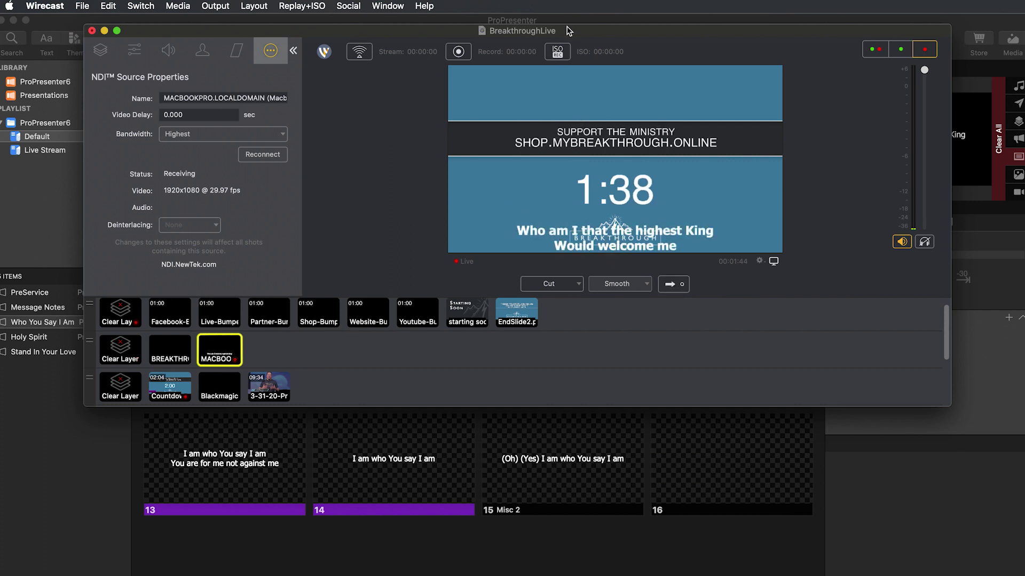
# In ProPresenter, step through the lyrics to the 'In my Father's house' slide, then return to Wirecast.
pyautogui.moveTo(569, 29); pyautogui.dragTo(545, 64)
pyautogui.press('super+Tab')
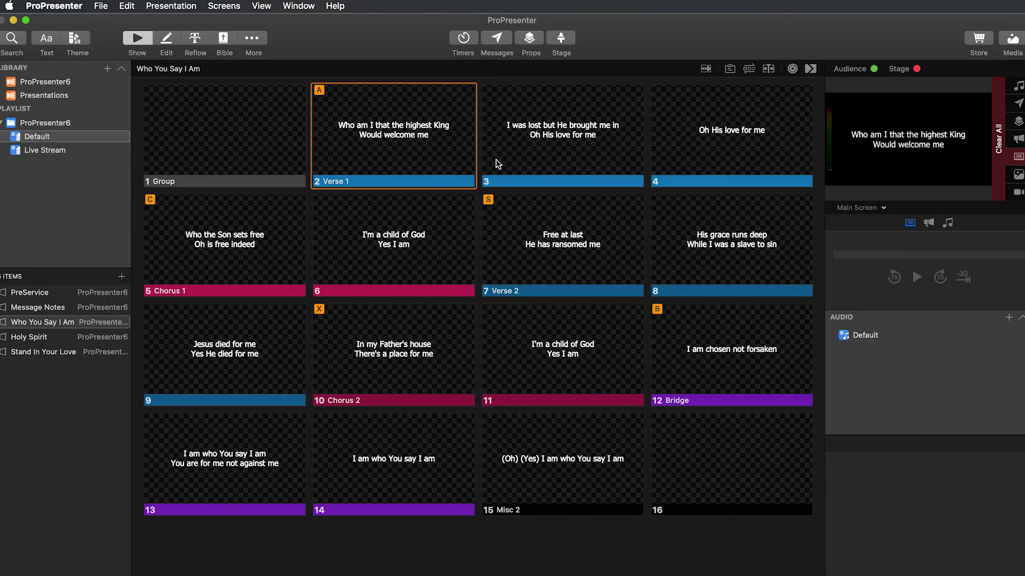
pyautogui.click(591, 155)
pyautogui.click(566, 243)
pyautogui.click(389, 249)
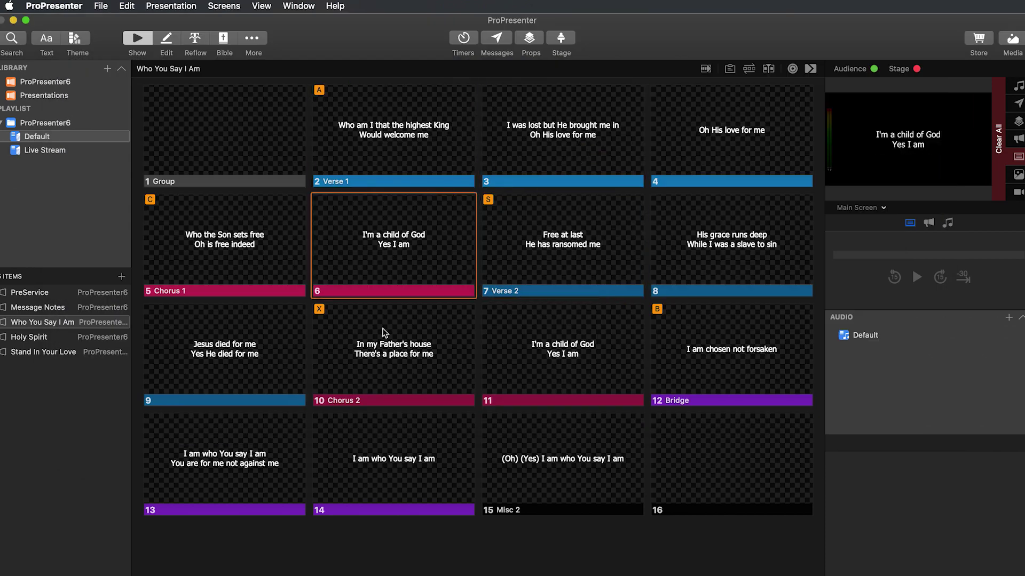
pyautogui.click(395, 377)
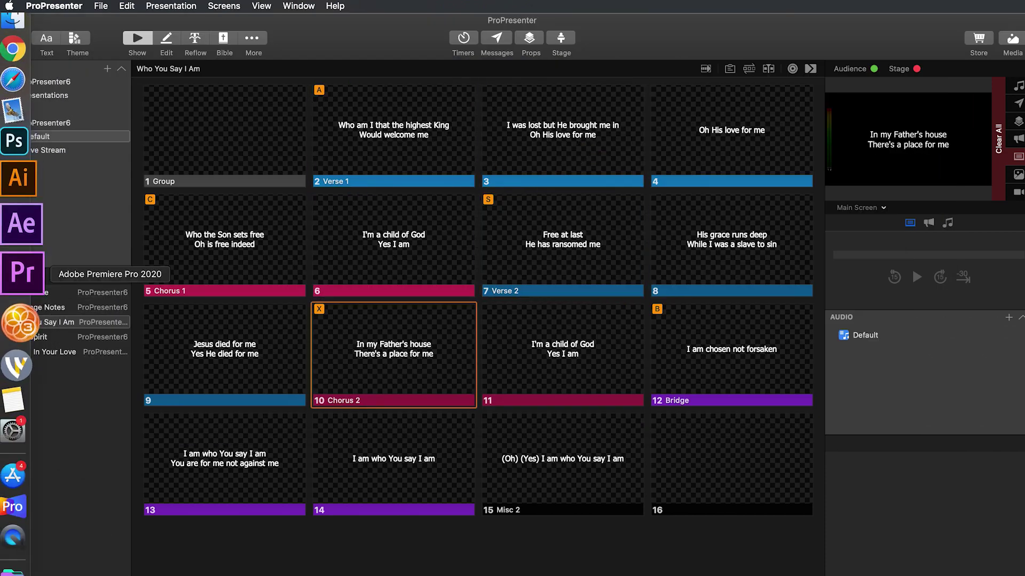
pyautogui.click(20, 344)
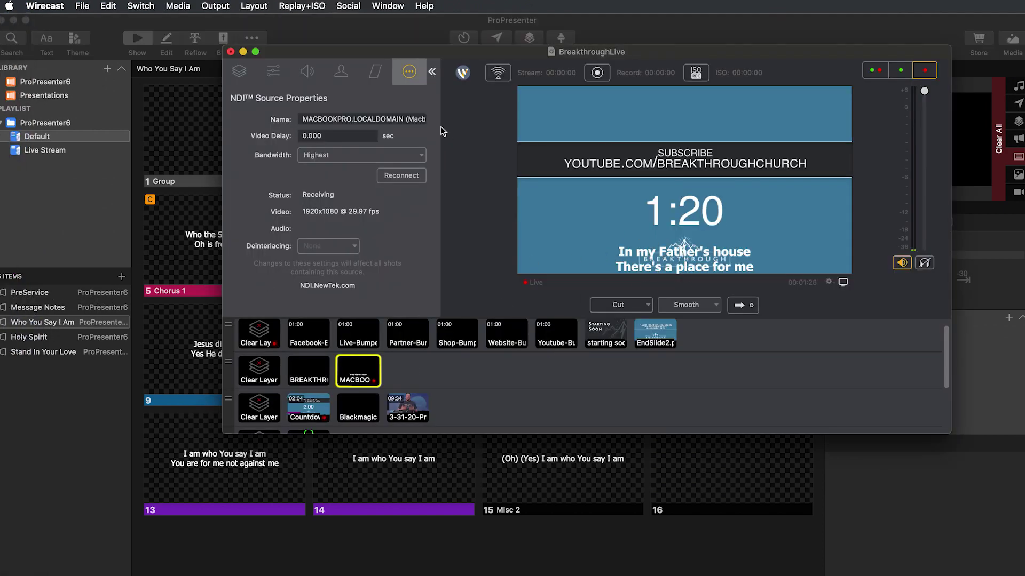
# Collapse the NDI Source Properties side panel in Wirecast.
pyautogui.click(433, 73)
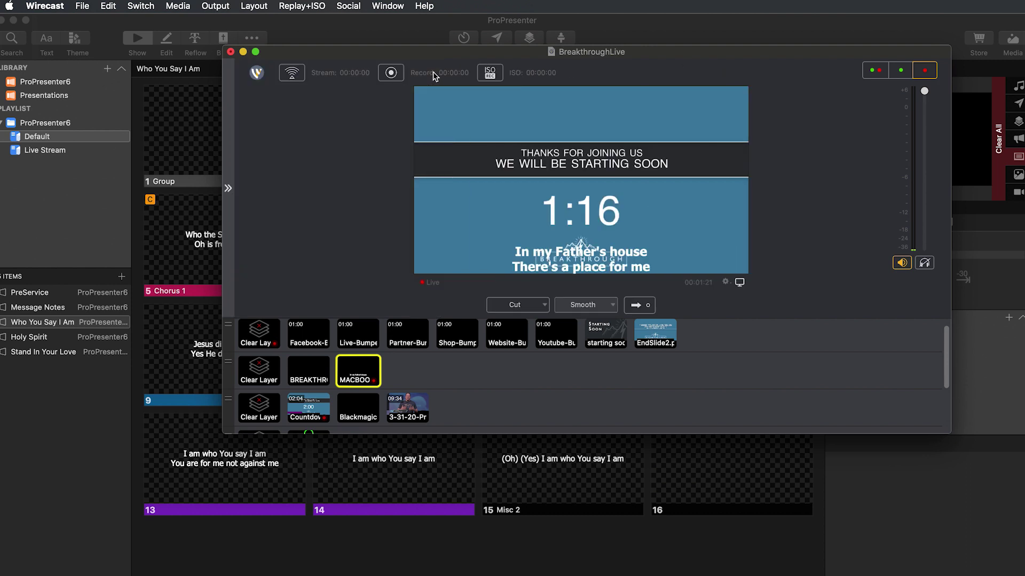
# Bring the ProPresenter window in front of Wirecast, showing the Who You Say I Am slides.
pyautogui.click(335, 27)
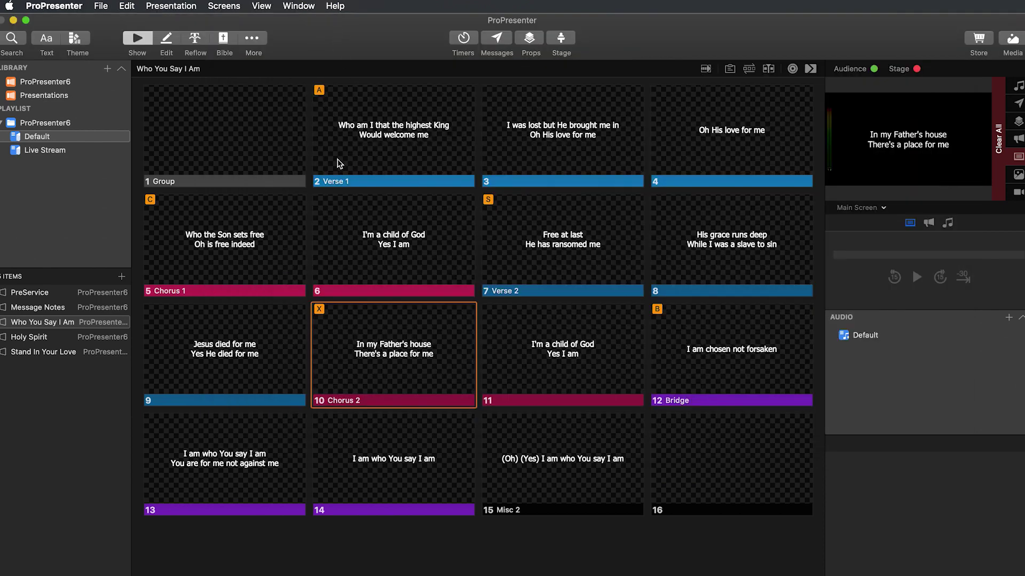